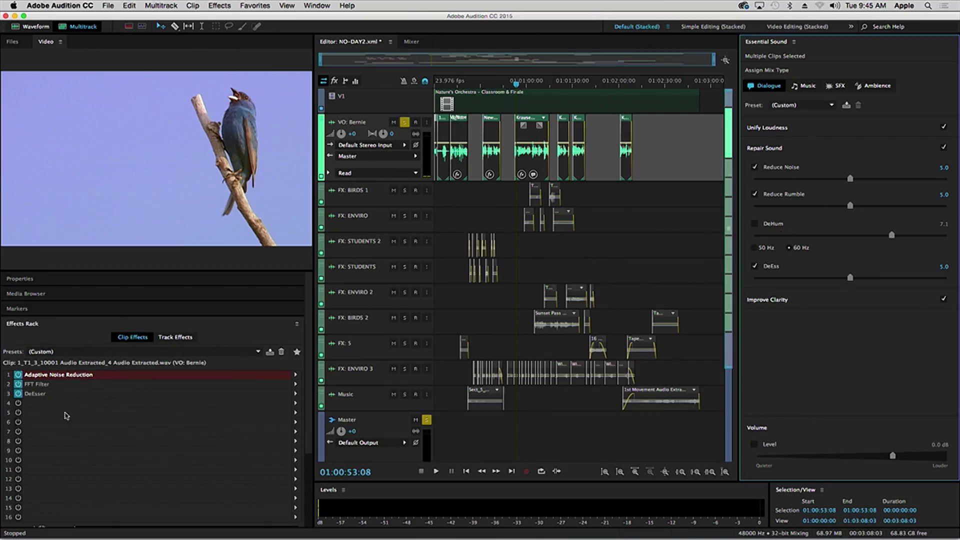
# Open the clip's Adaptive Noise Reduction settings from the effects rack and adjust the dialogue's Reduce Noise amount
pyautogui.doubleClick(34, 376)
pyautogui.moveTo(428, 180); pyautogui.dragTo(322, 70)
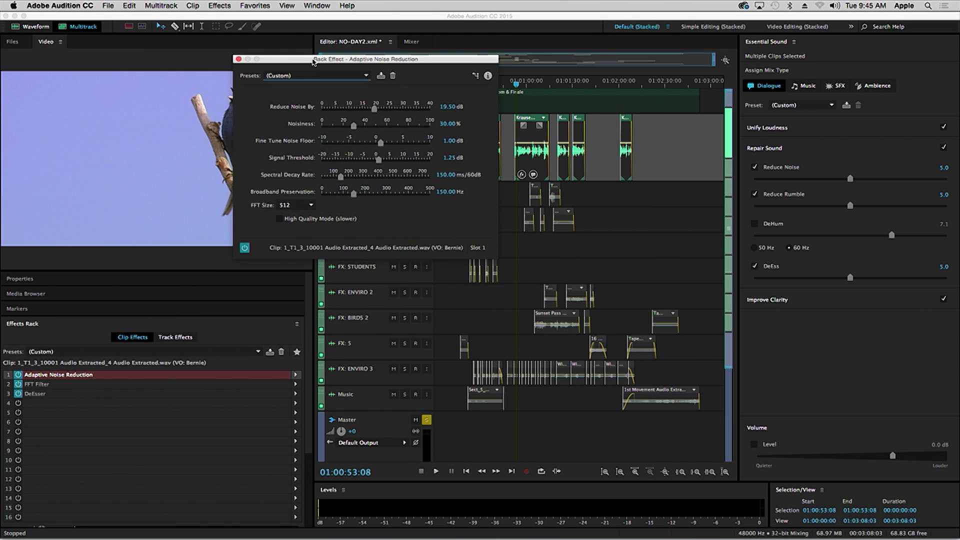
pyautogui.click(850, 179)
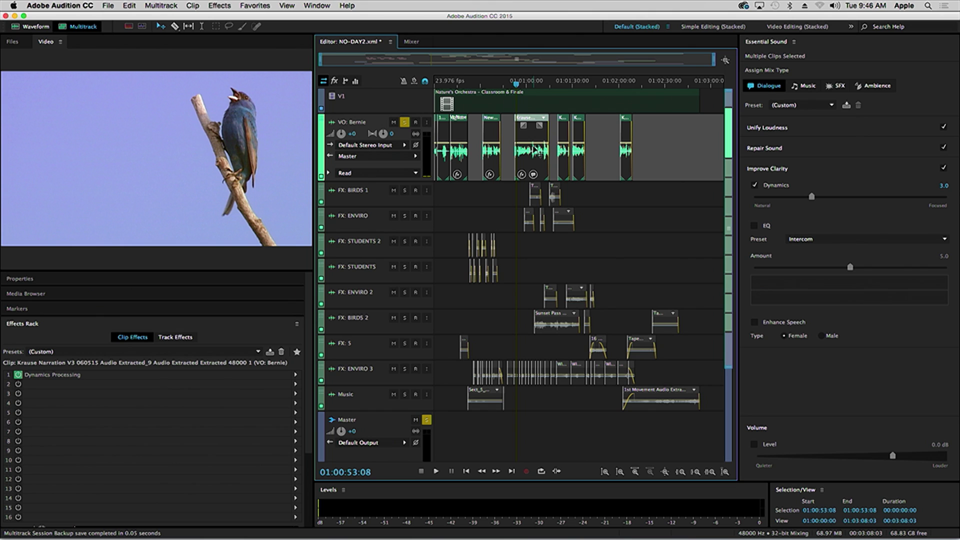
# Open the narration clip's Dynamics Processing effect, place its window beside the timeline, and set the dialogue's Dynamics amount to 2.1
pyautogui.click(48, 377)
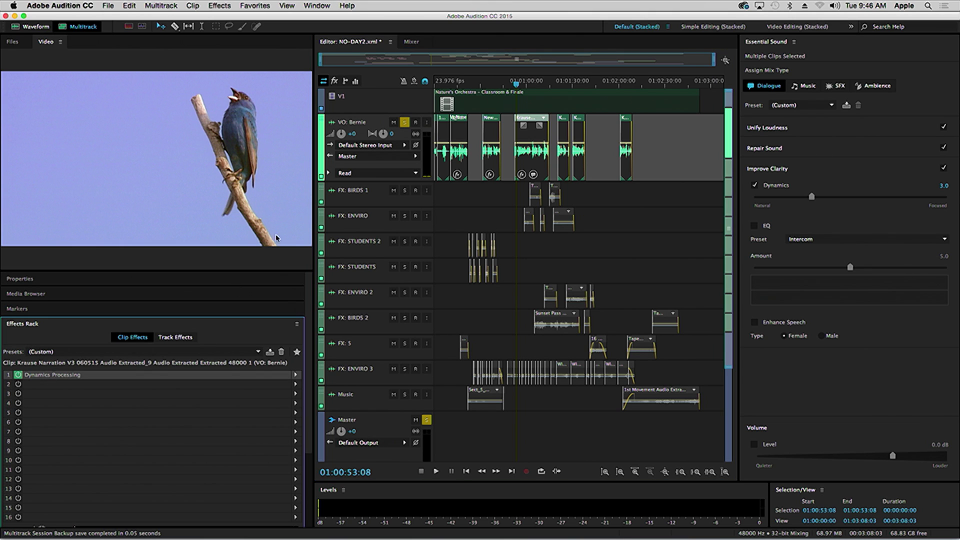
pyautogui.doubleClick(140, 375)
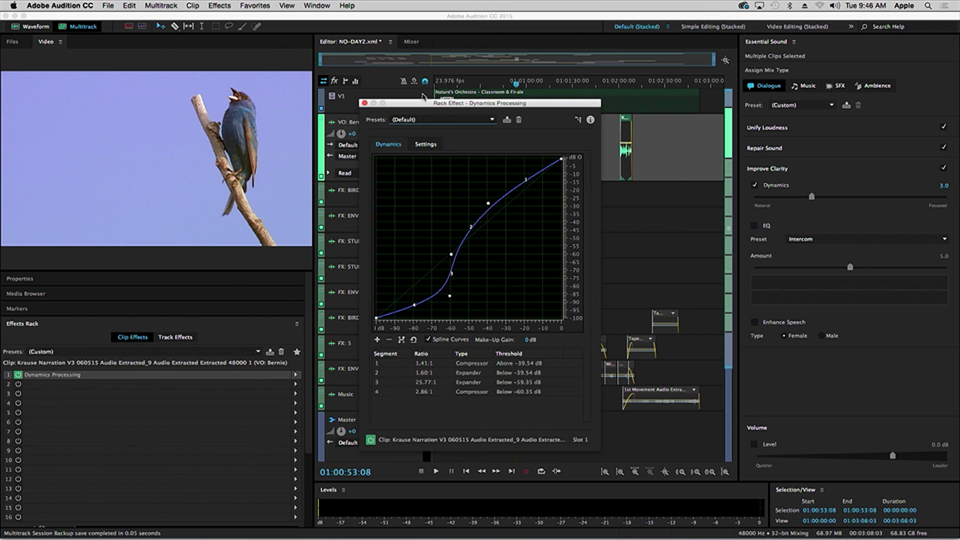
pyautogui.moveTo(432, 107); pyautogui.dragTo(225, 55)
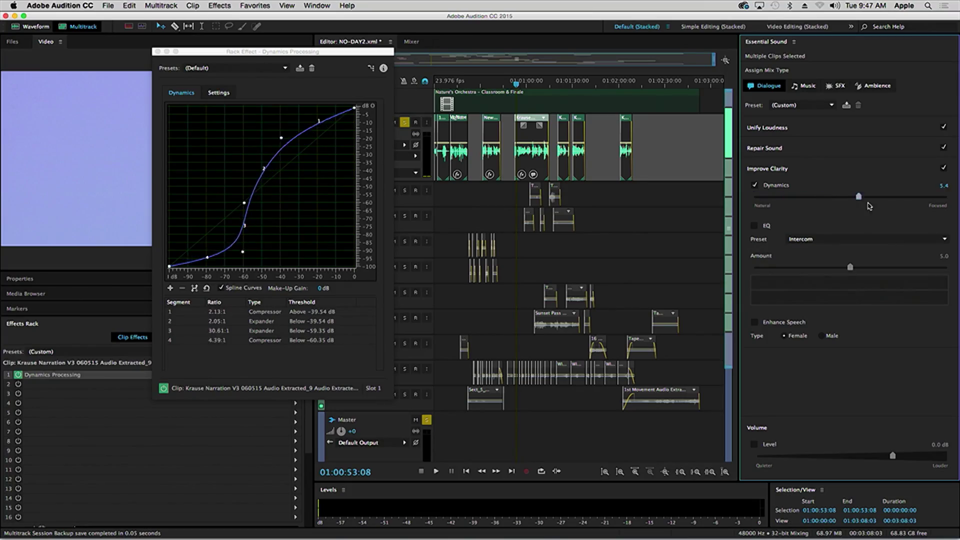
pyautogui.moveTo(897, 205); pyautogui.dragTo(802, 205)
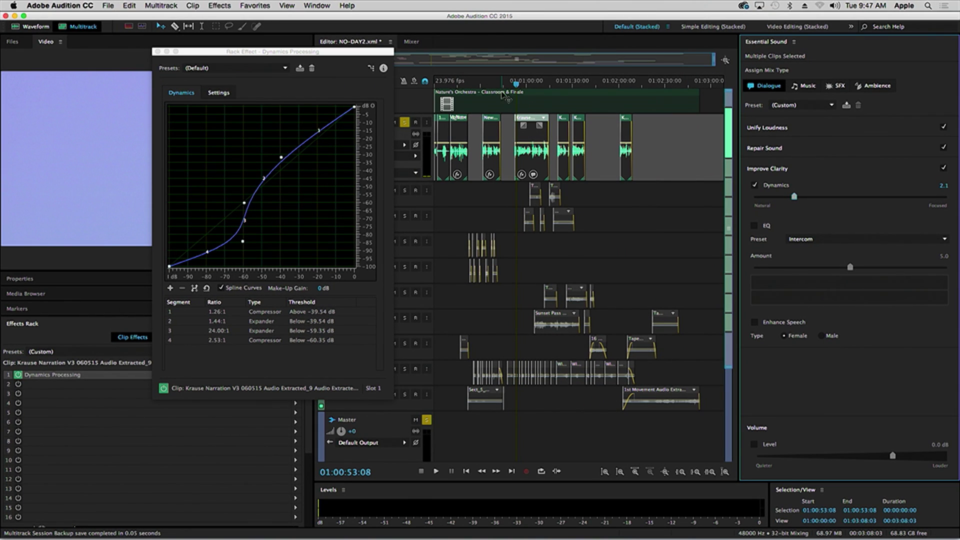
# Unsolo the VO: Bernie track and play the full mix from 01:00:52:18 while raising Dynamics from 0.1 to about 4.0
pyautogui.click(404, 123)
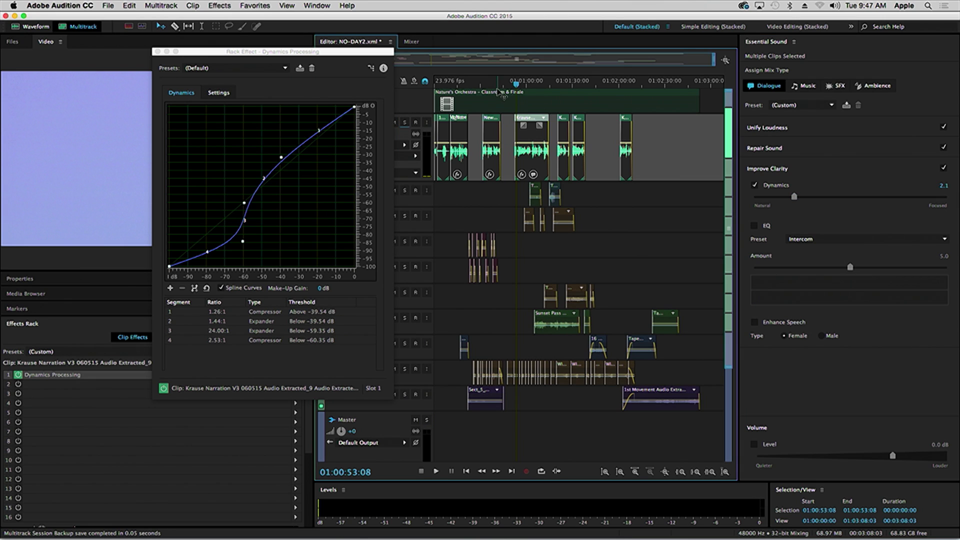
pyautogui.moveTo(517, 84); pyautogui.dragTo(514, 85)
pyautogui.moveTo(789, 192); pyautogui.dragTo(791, 196)
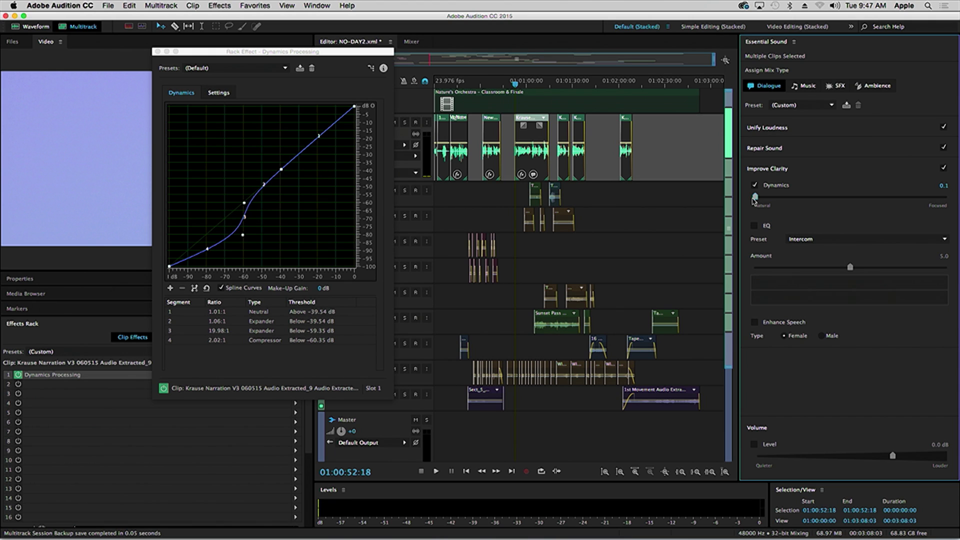
pyautogui.press('space')
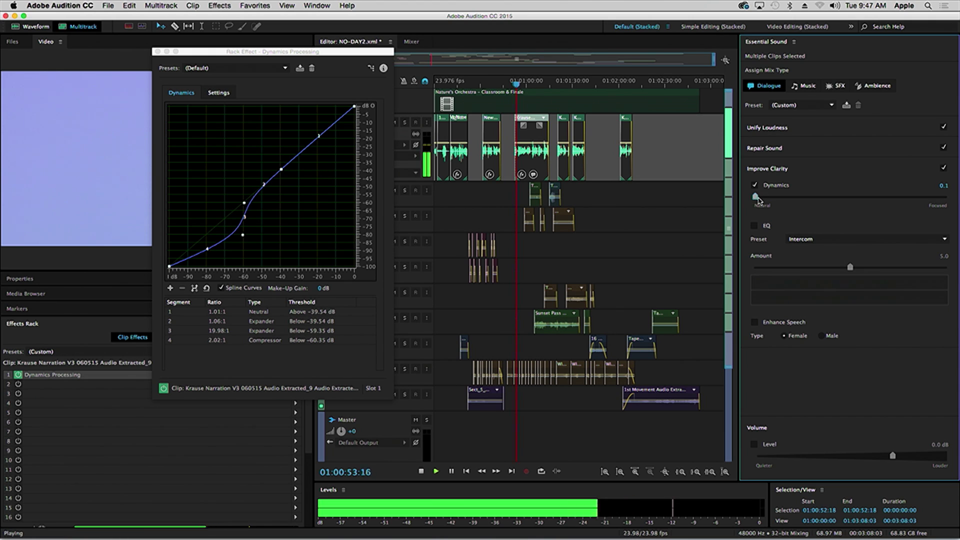
pyautogui.moveTo(757, 200); pyautogui.dragTo(828, 206)
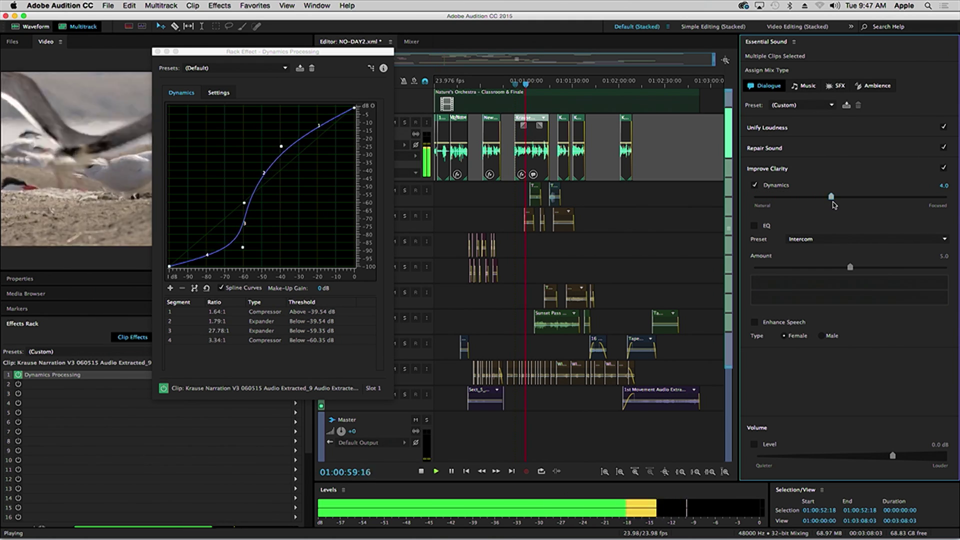
# Review the Repair Sound settings, then solo the VO: Bernie track and raise its Improve Clarity Dynamics amount to 5.7
pyautogui.click(778, 154)
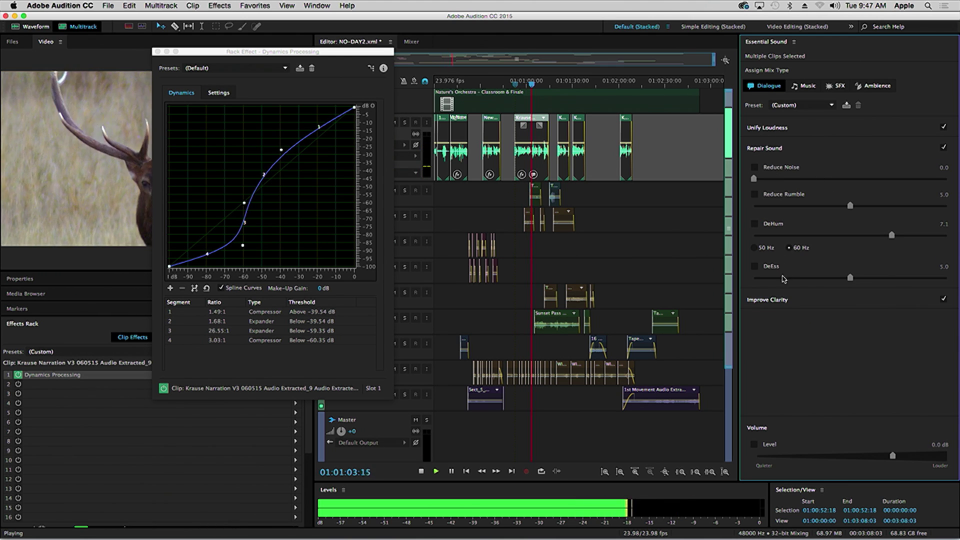
pyautogui.click(783, 299)
pyautogui.moveTo(819, 197); pyautogui.dragTo(854, 199)
pyautogui.click(404, 122)
pyautogui.click(833, 197)
pyautogui.moveTo(843, 199); pyautogui.dragTo(863, 201)
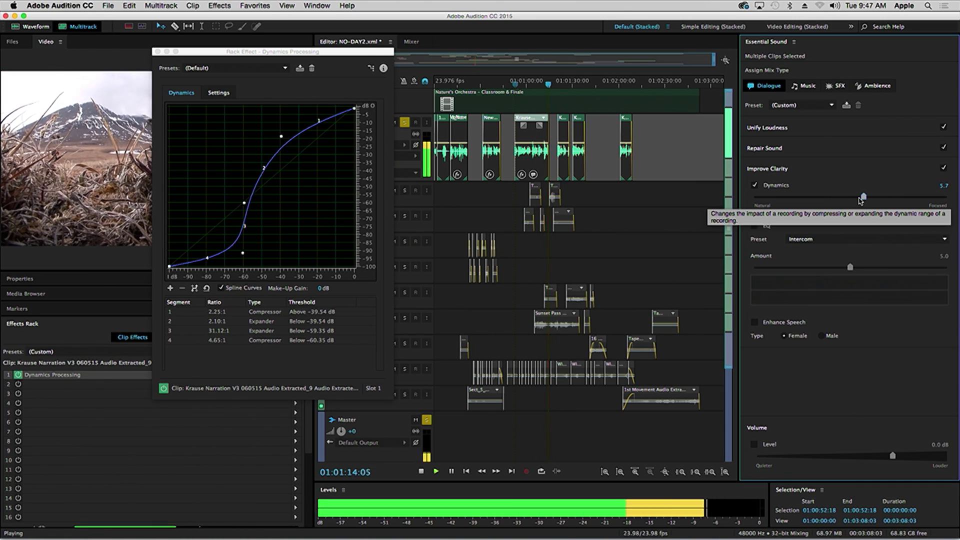
# Replay the soloed narration from 01:01:02:18 while sweeping the Dynamics amount from 0.0 up to 6.1
pyautogui.click(553, 89)
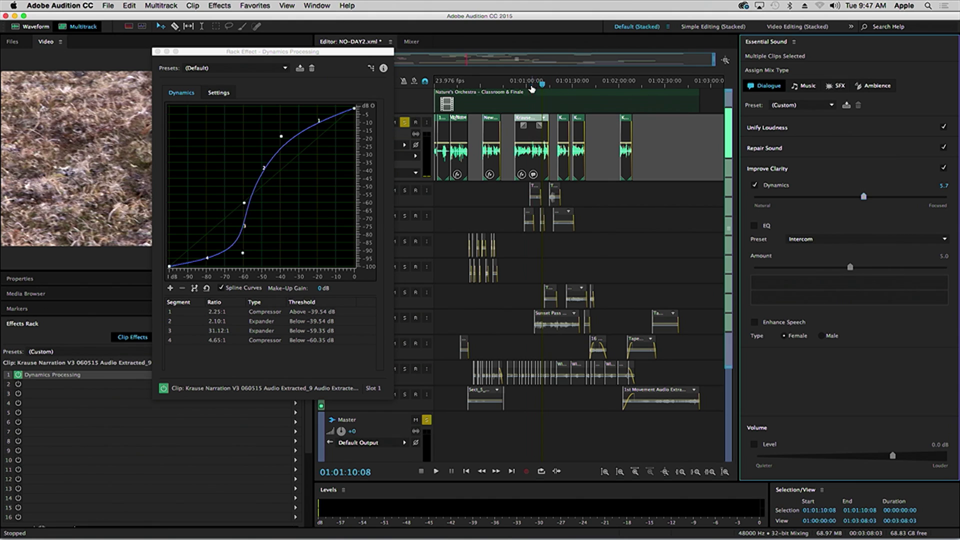
pyautogui.click(531, 86)
pyautogui.click(864, 197)
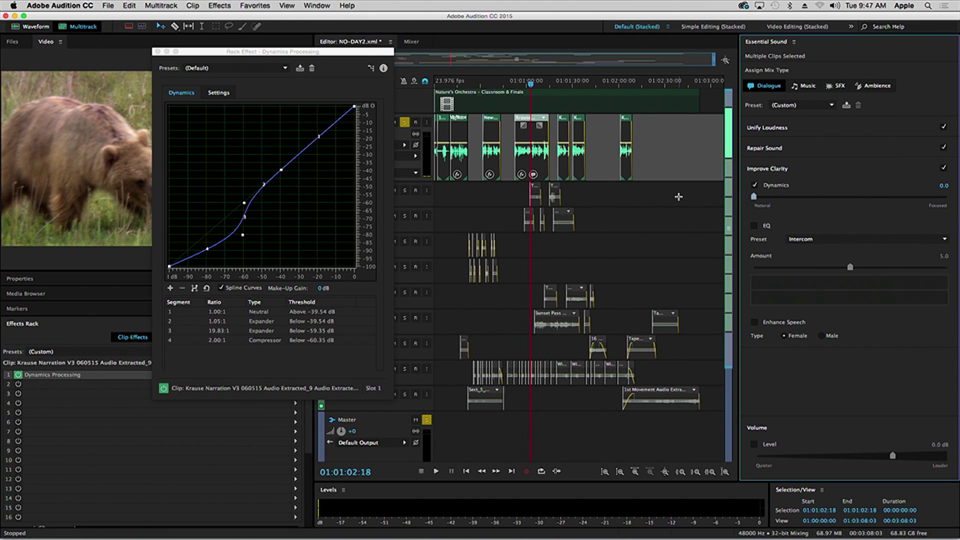
pyautogui.press('space')
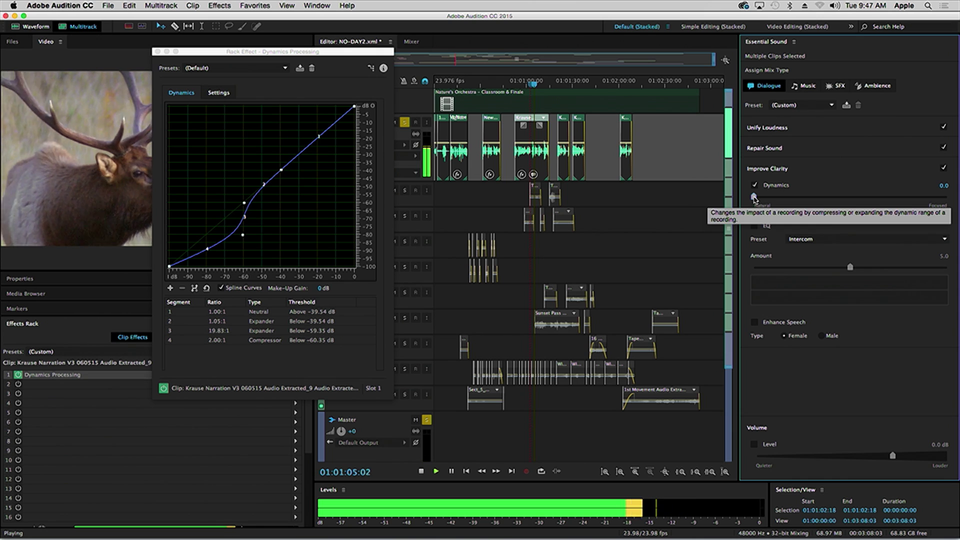
pyautogui.moveTo(754, 196); pyautogui.dragTo(802, 202)
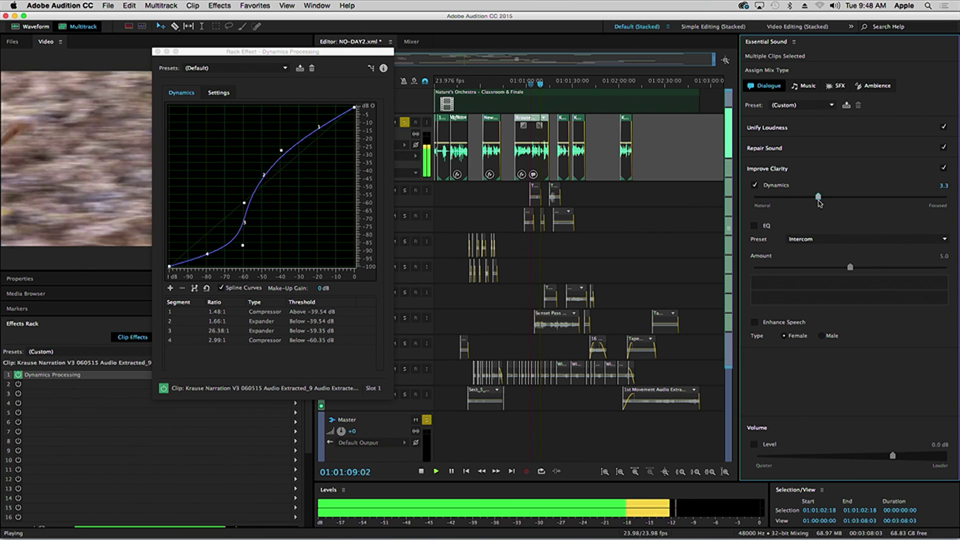
pyautogui.moveTo(834, 202); pyautogui.dragTo(869, 199)
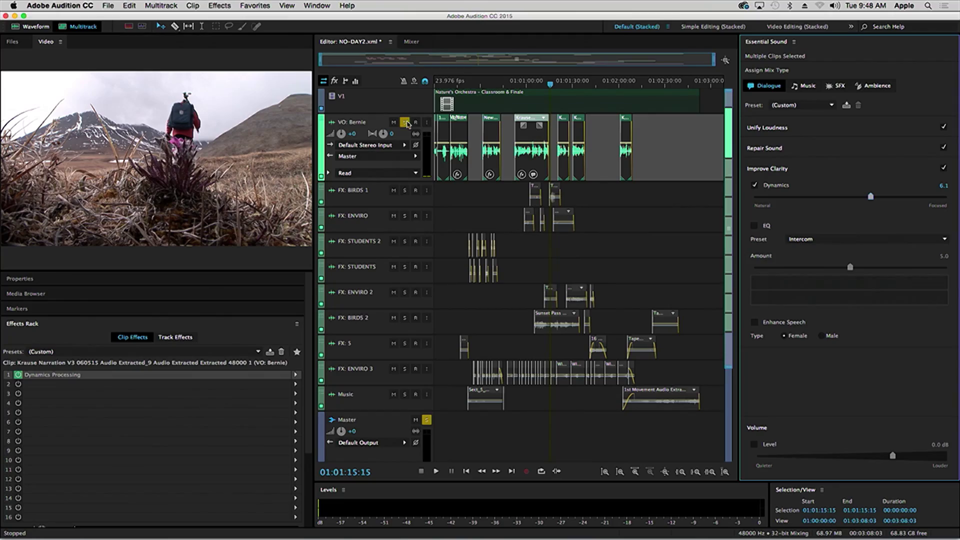
# Switch the solo from VO: Bernie to FX: ENVIRO 3, selecting all of that track's clips and enlarging the track
pyautogui.click(405, 123)
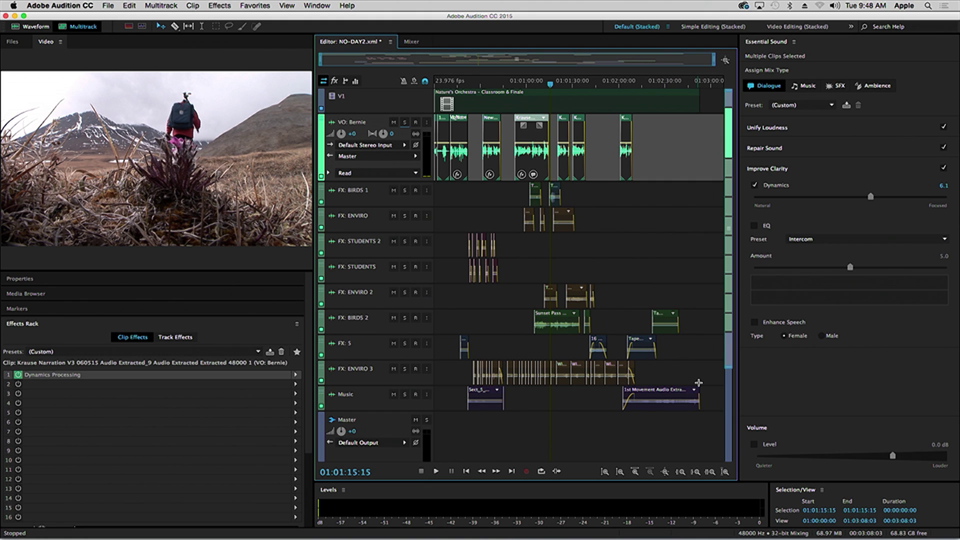
pyautogui.click(666, 368)
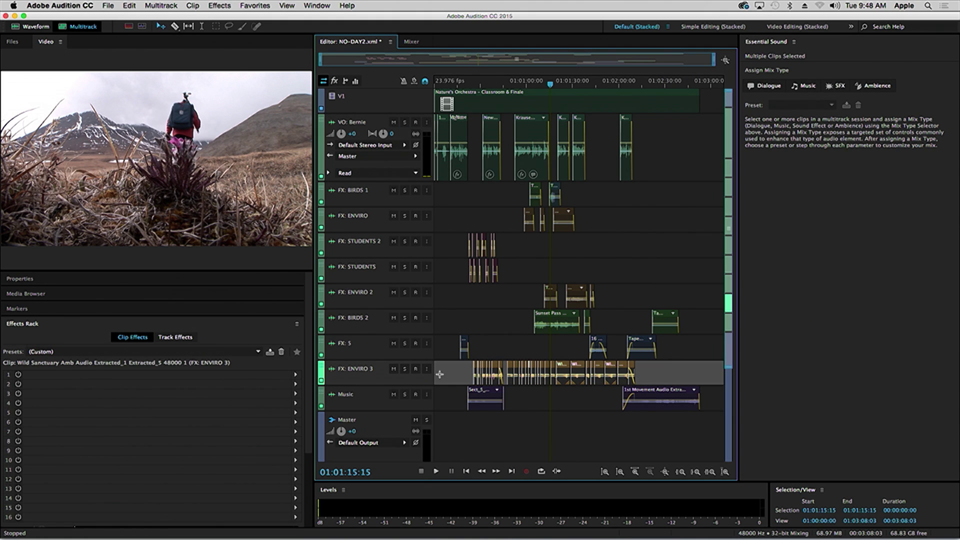
pyautogui.moveTo(413, 391); pyautogui.dragTo(414, 437)
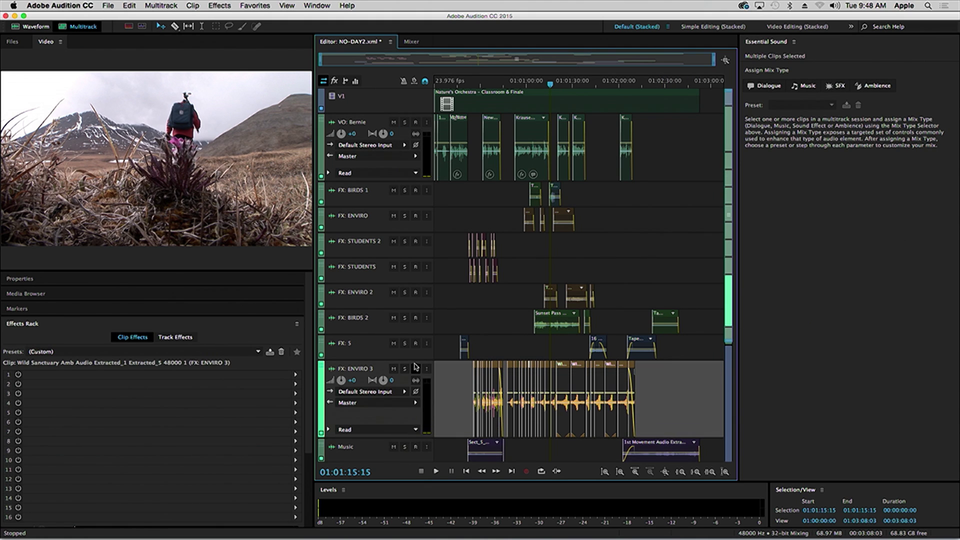
pyautogui.press('=')
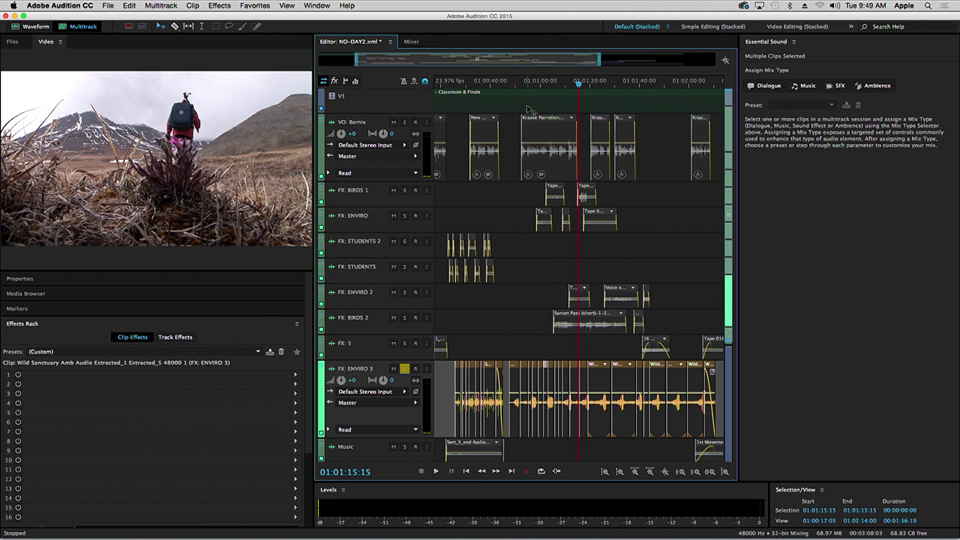
# Listen to a short passage of the soloed FX: ENVIRO 3 track from 01:00:49:03
pyautogui.click(509, 84)
pyautogui.press('space')
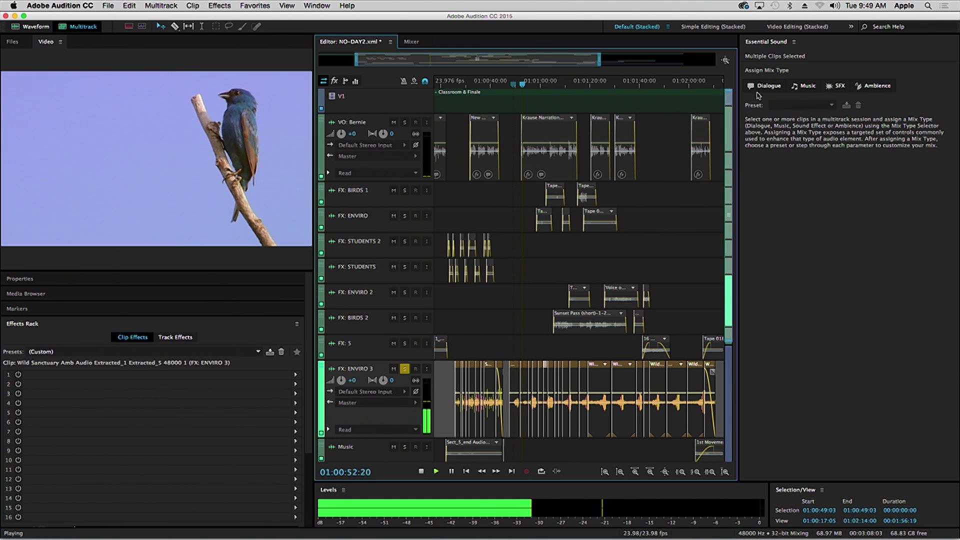
pyautogui.press('space')
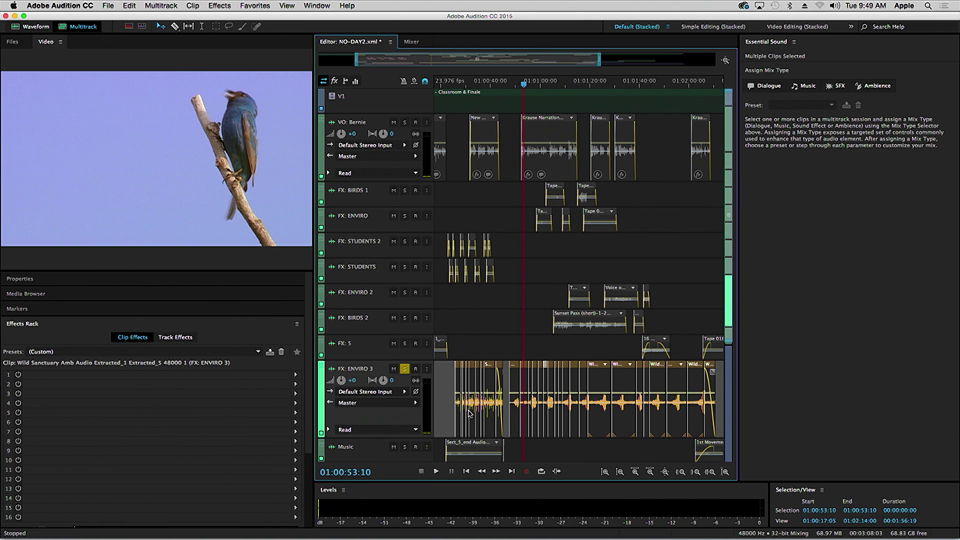
# Assign the Ambience mix type to the selected FX: ENVIRO 3 clips with Reverb enabled, and open the Studio Reverb settings
pyautogui.click(869, 88)
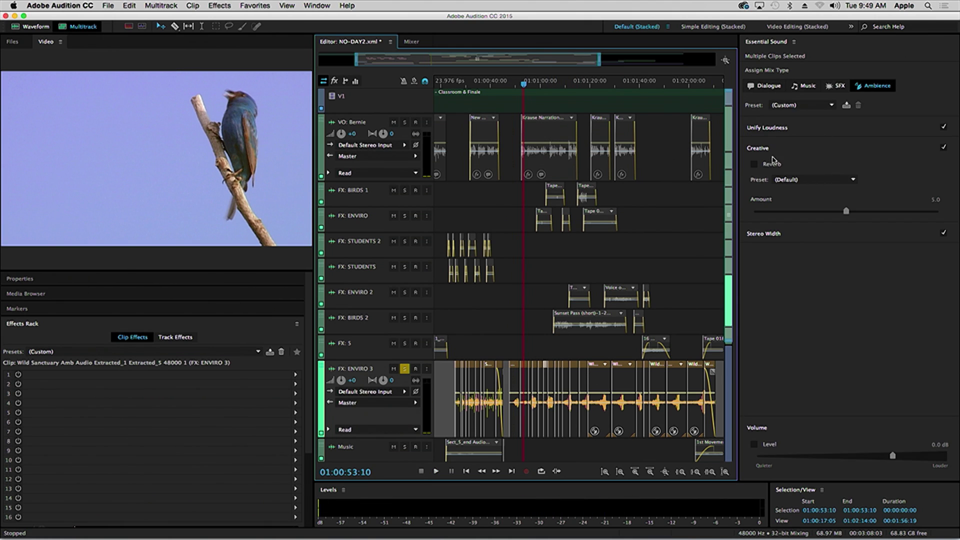
pyautogui.click(780, 132)
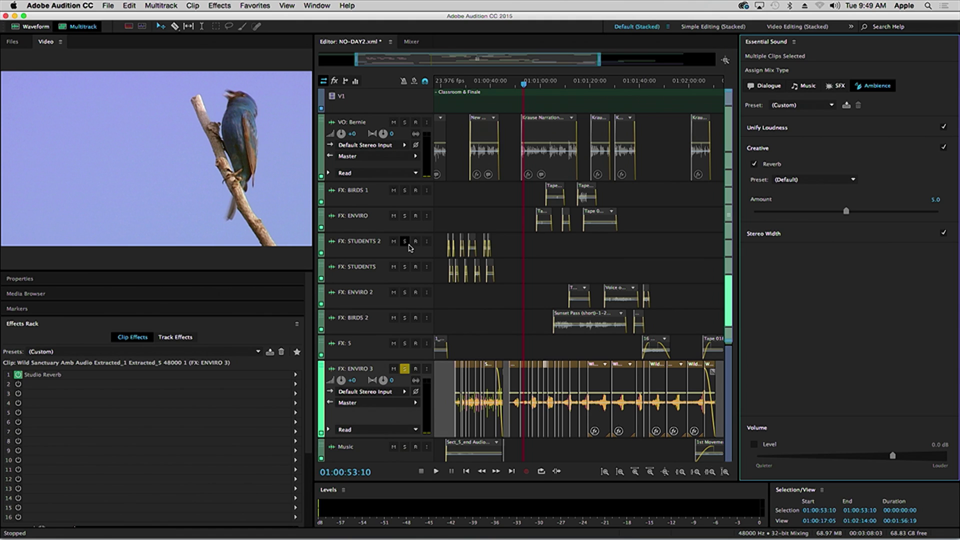
pyautogui.doubleClick(55, 375)
pyautogui.moveTo(438, 159); pyautogui.dragTo(415, 115)
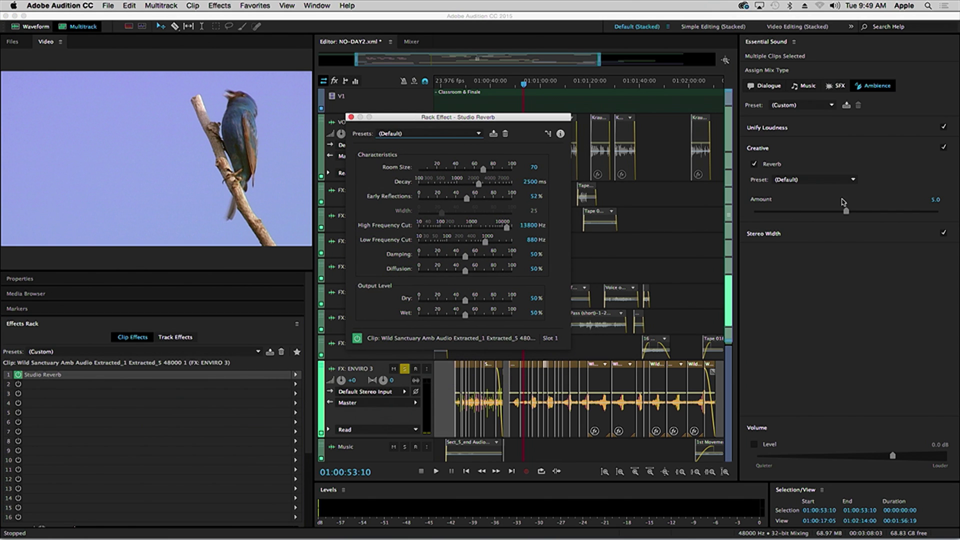
# Play the ambience while changing the Reverb amount from 0.5 to about 2.2, and show the Stereo Width settings
pyautogui.moveTo(846, 213); pyautogui.dragTo(773, 212)
pyautogui.press('space')
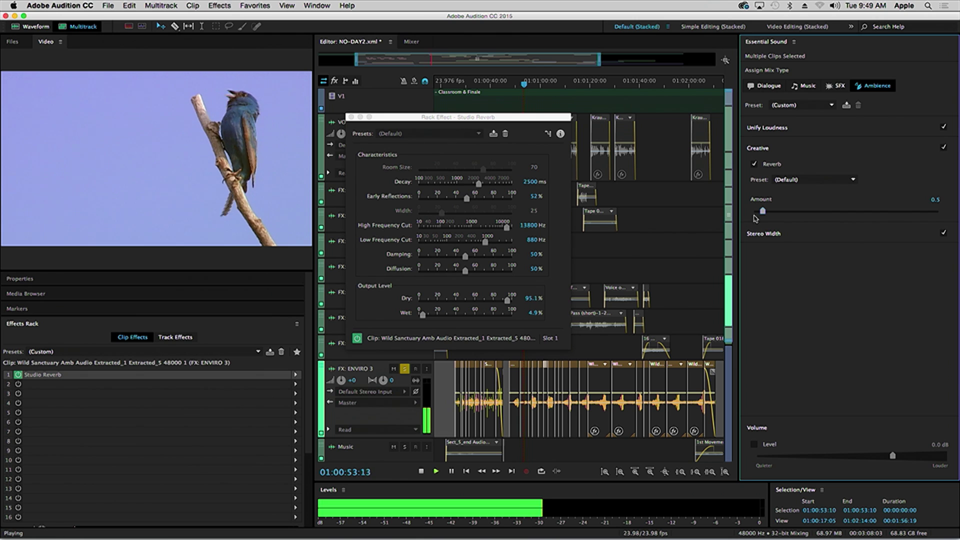
pyautogui.moveTo(782, 211); pyautogui.dragTo(810, 212)
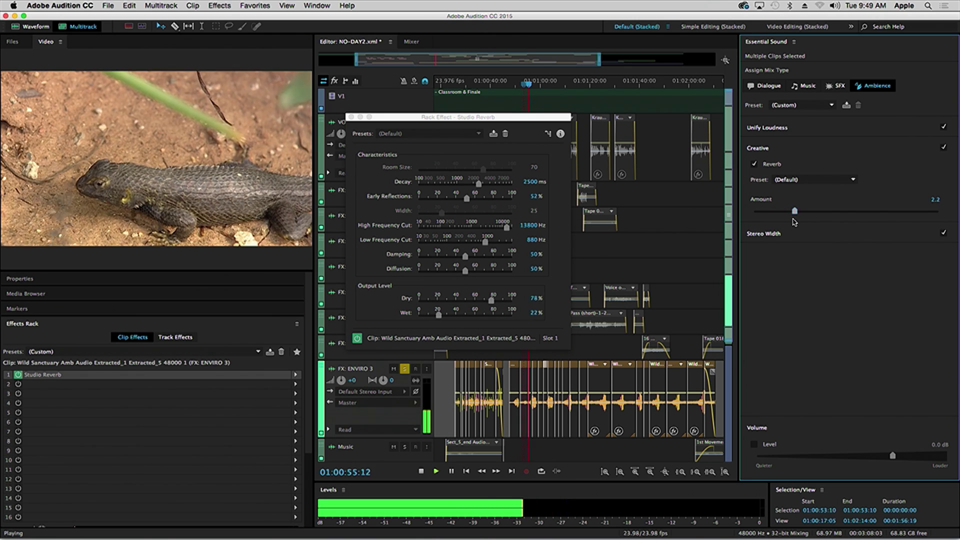
pyautogui.click(795, 234)
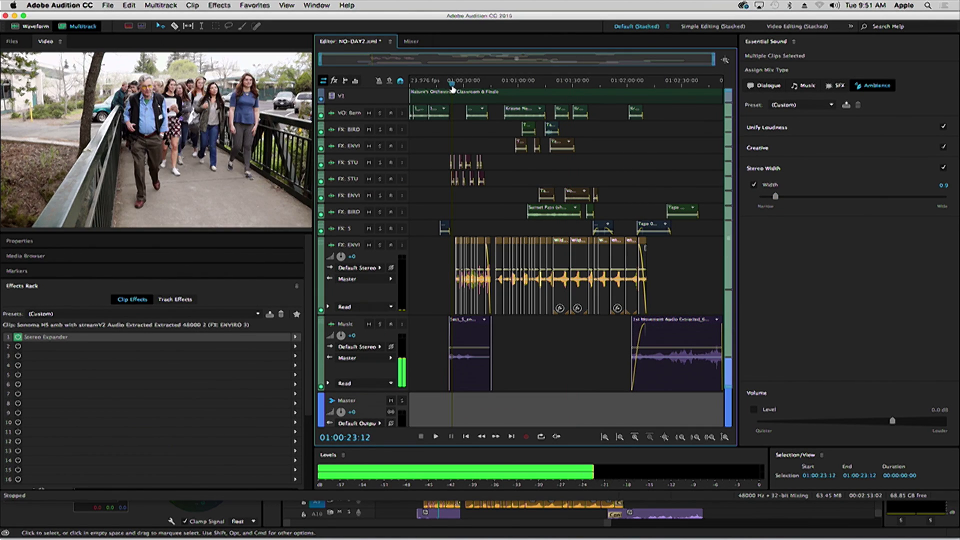
# Switch the Sect_5_end music clip's duration method to Remix with a target of 00:00:52:05
pyautogui.click(463, 339)
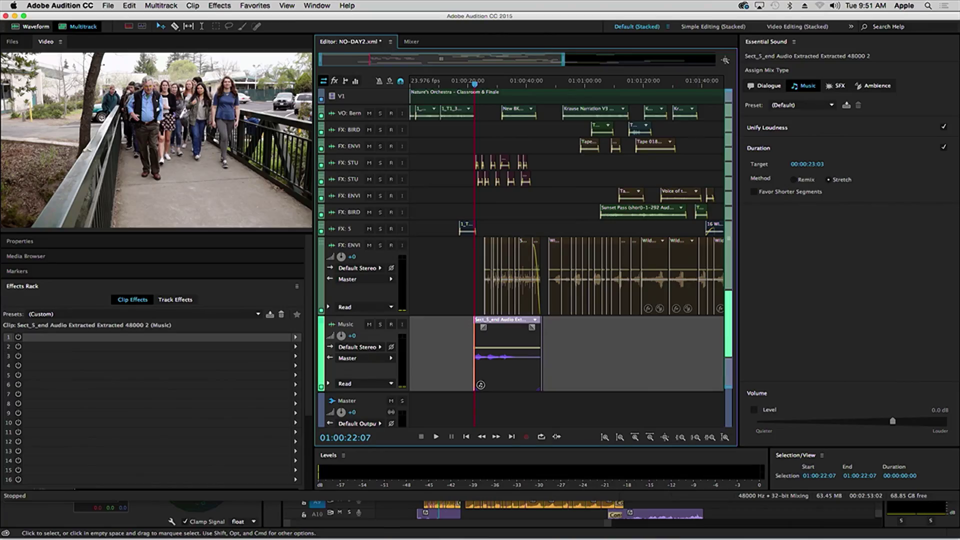
pyautogui.click(793, 181)
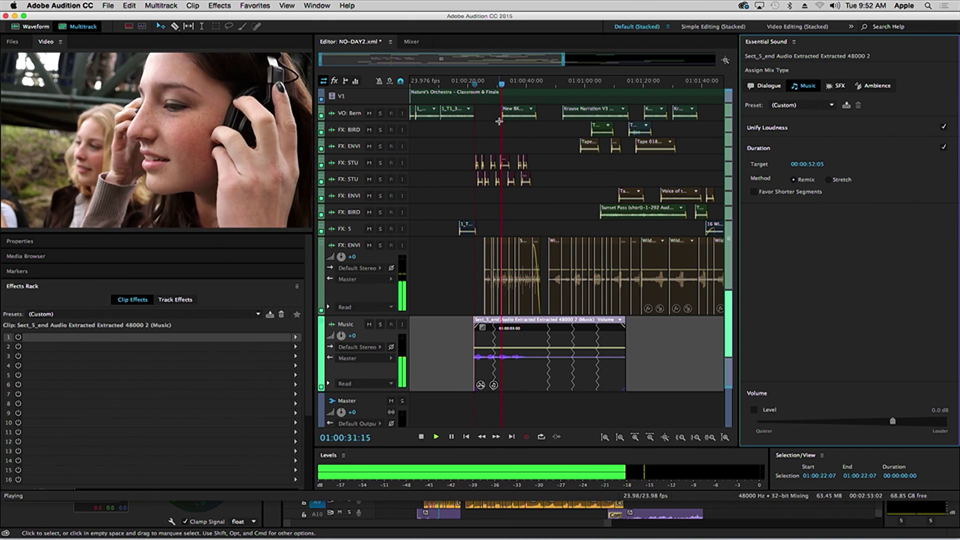
# Replay the remixed music clip from 01:00:26:23 and show its Properties
pyautogui.press('space')
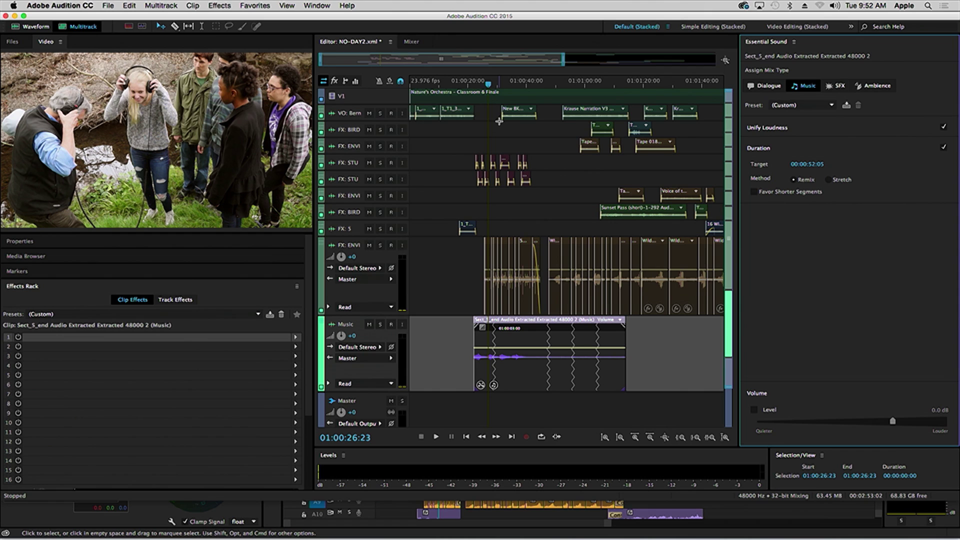
pyautogui.press('space')
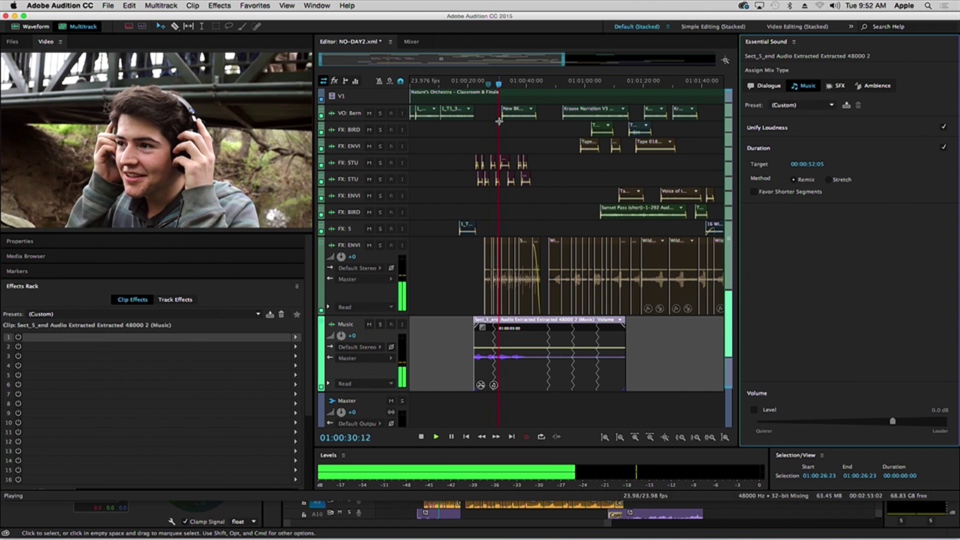
pyautogui.press('space')
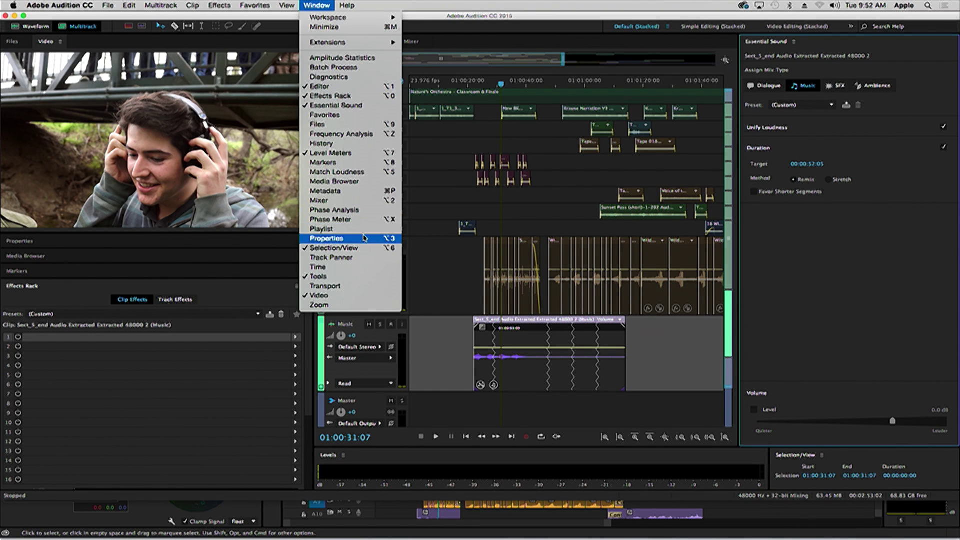
pyautogui.click(365, 238)
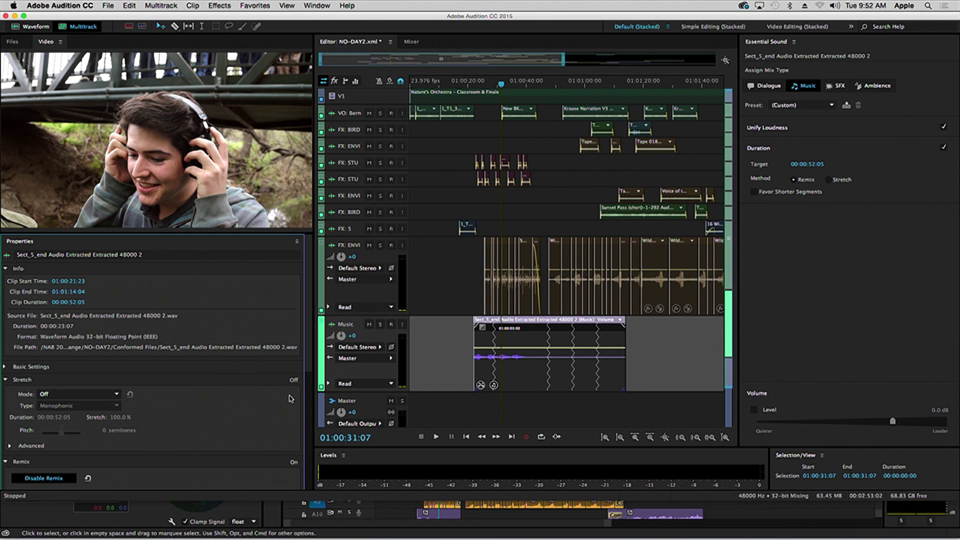
# Set the music clip's Remix Edit Length to 46 in its Properties and play back the remixed result
pyautogui.scroll(-9, 300, 400)
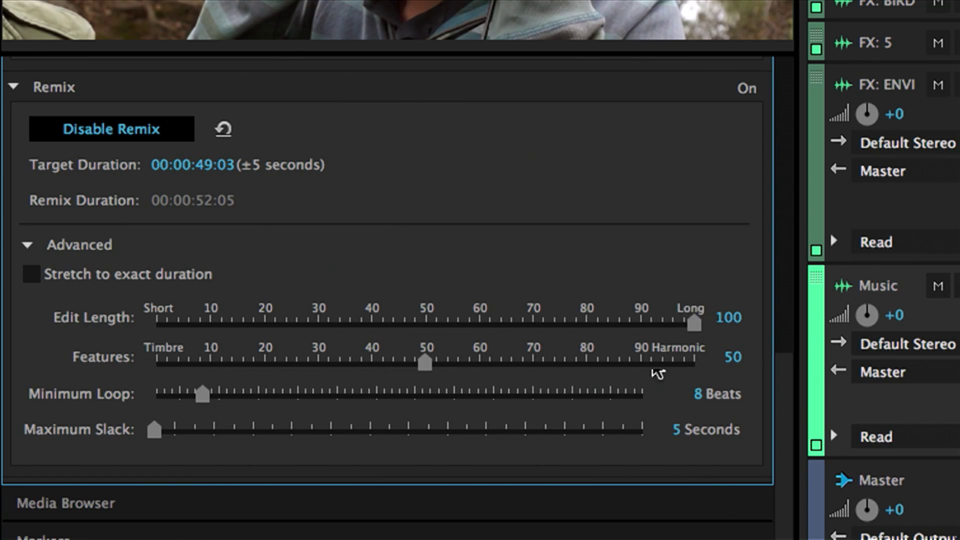
pyautogui.moveTo(699, 324); pyautogui.dragTo(407, 332)
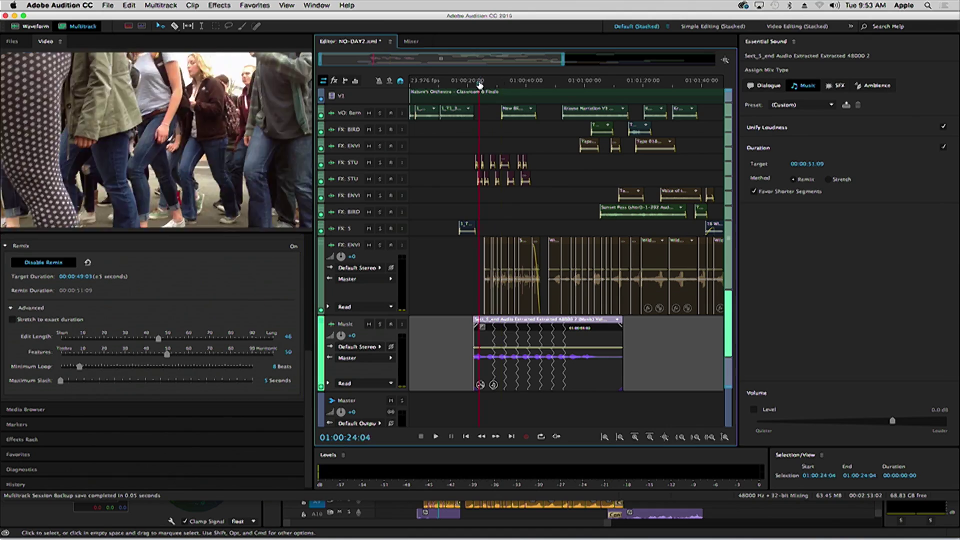
pyautogui.click(479, 85)
pyautogui.press('space')
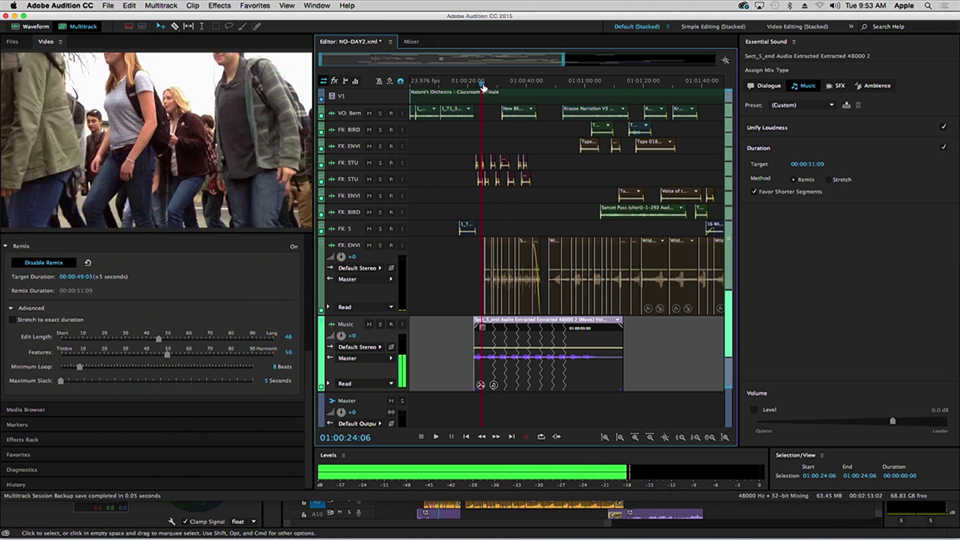
pyautogui.press('space')
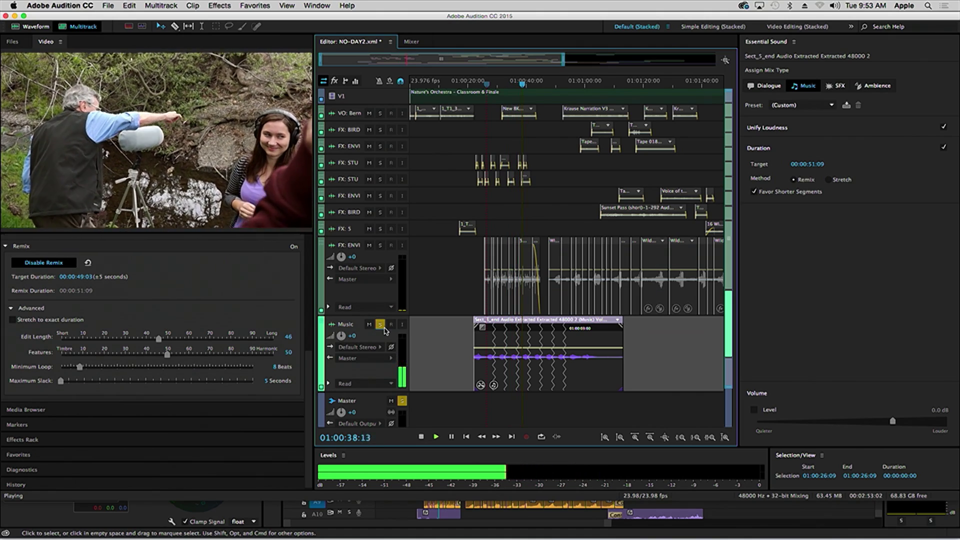
pyautogui.press('space')
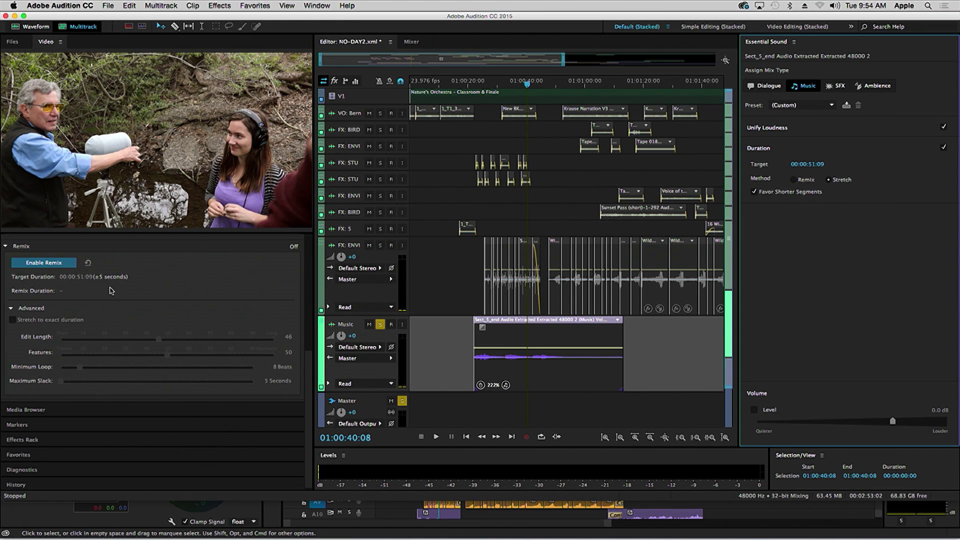
# Show the music clip's Stretch properties and list the available stretch types, keeping Monophonic
pyautogui.moveTo(311, 385); pyautogui.dragTo(320, 290)
pyautogui.click(101, 354)
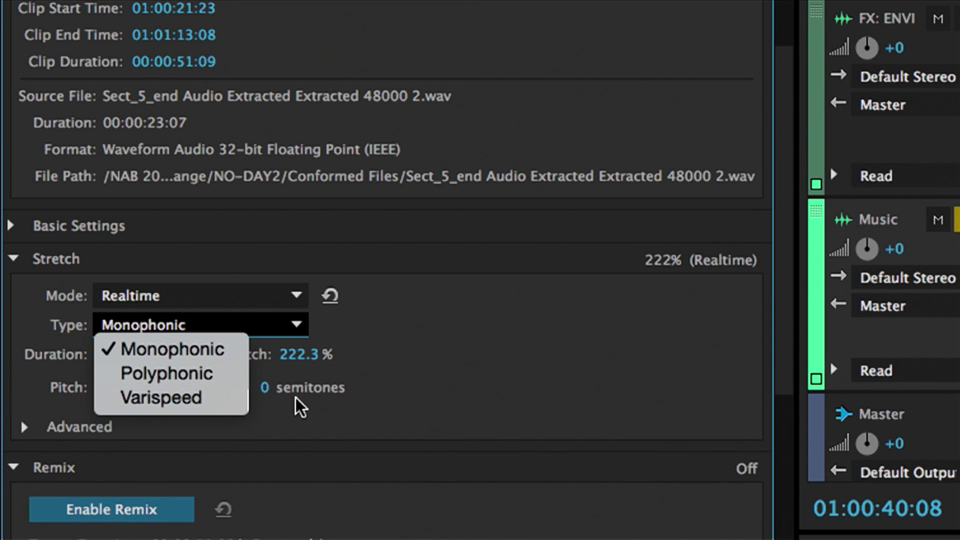
pyautogui.click(443, 347)
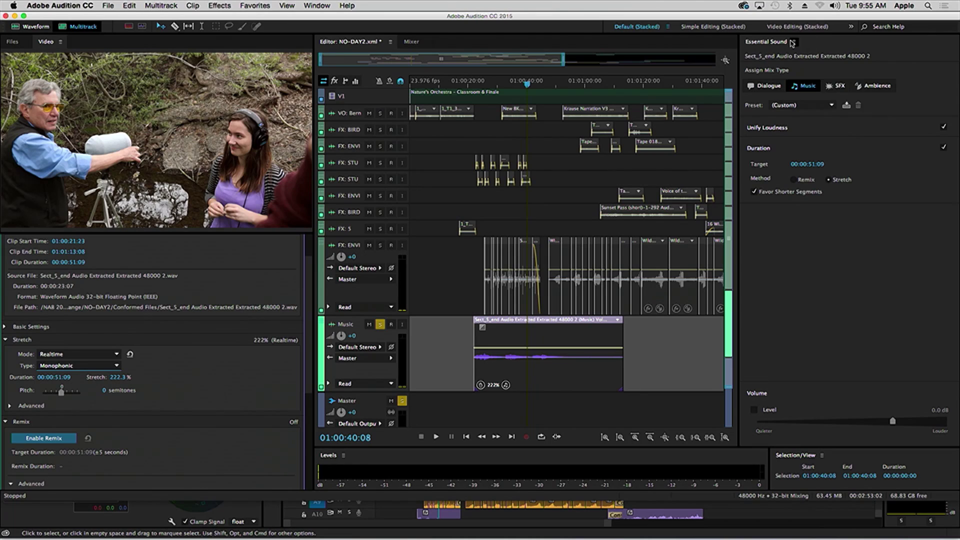
# Switch Essential Sound to mix type configuration, and enlarge and solo the VO track with all its clips selected
pyautogui.click(794, 42)
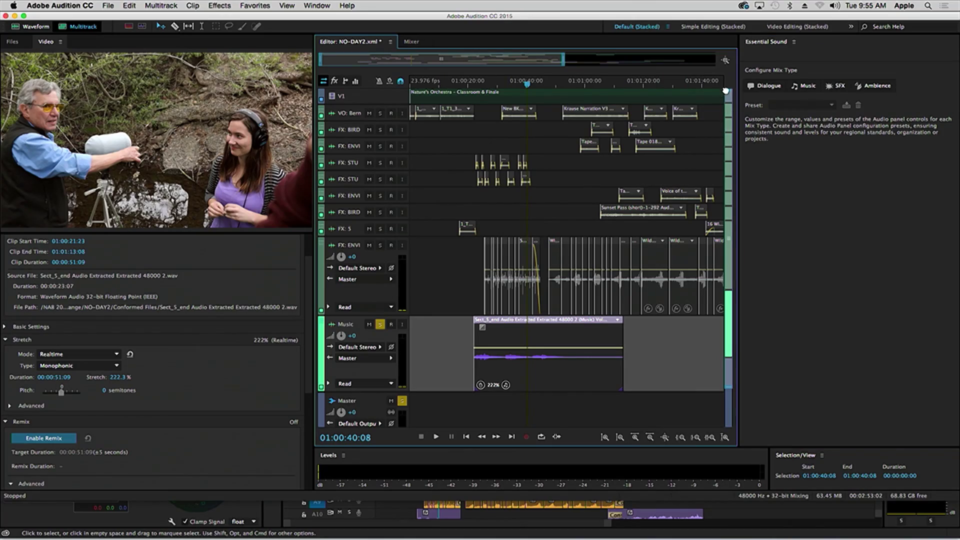
pyautogui.moveTo(378, 122); pyautogui.dragTo(379, 187)
pyautogui.click(380, 113)
pyautogui.moveTo(706, 136); pyautogui.dragTo(335, 156)
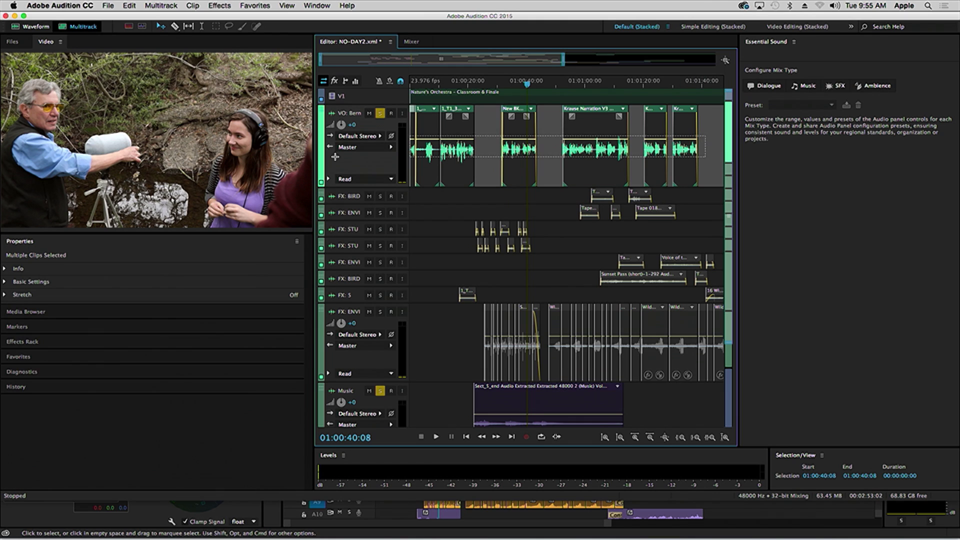
# Open the Dialogue mix type configuration and view the minimum Reduce Noise settings in Adaptive Noise Reduction
pyautogui.click(765, 86)
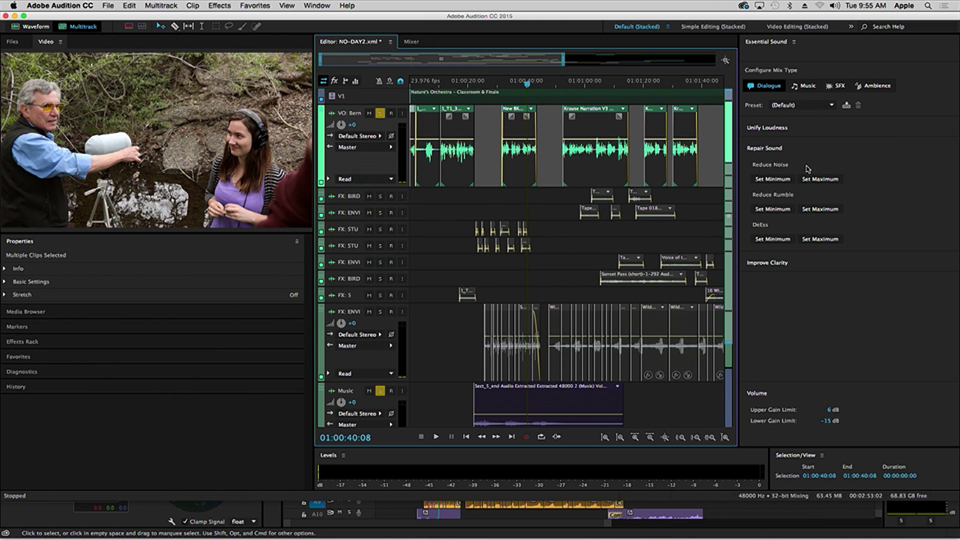
pyautogui.click(785, 181)
pyautogui.moveTo(512, 159); pyautogui.dragTo(508, 133)
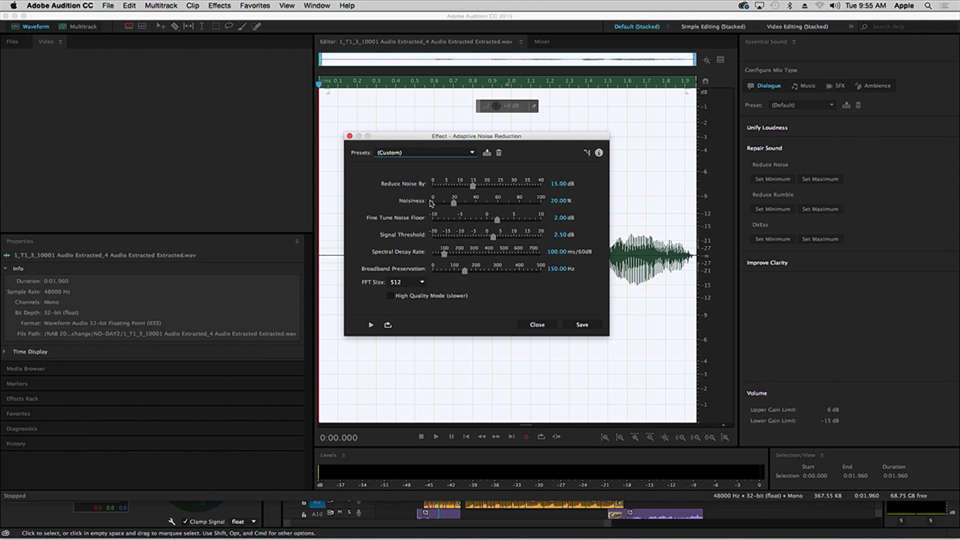
pyautogui.click(349, 136)
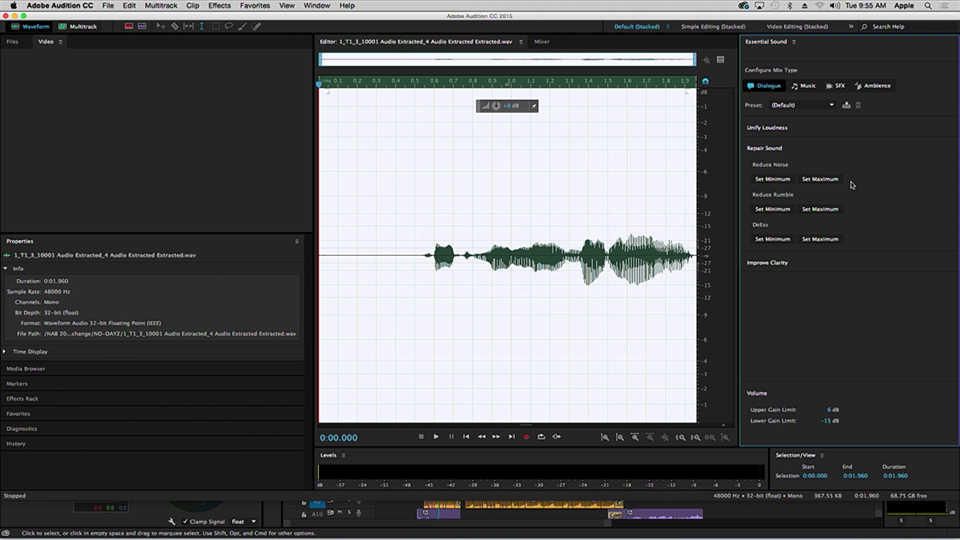
# View the minimum DeEss settings, close them and show the Dialogue mix type's Unify Loudness target
pyautogui.click(775, 239)
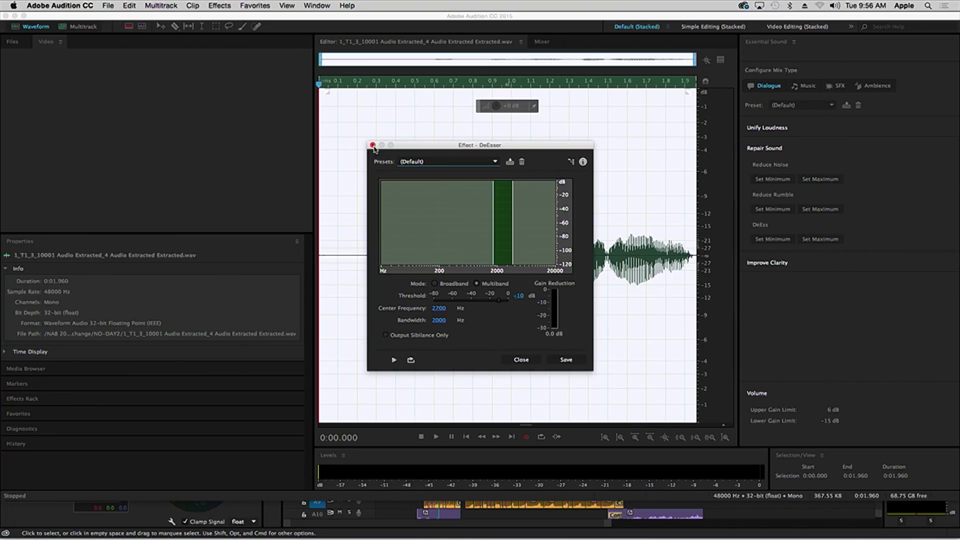
pyautogui.click(373, 145)
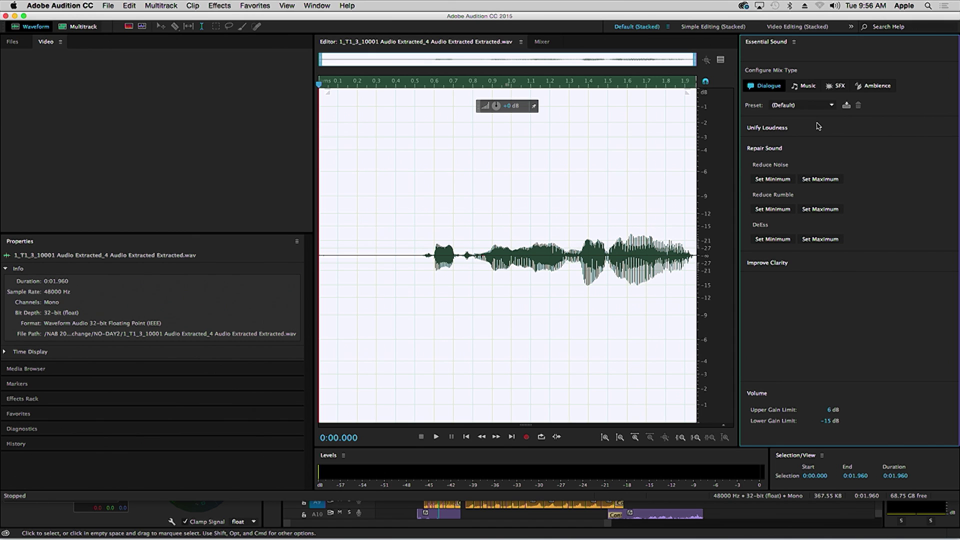
pyautogui.click(776, 129)
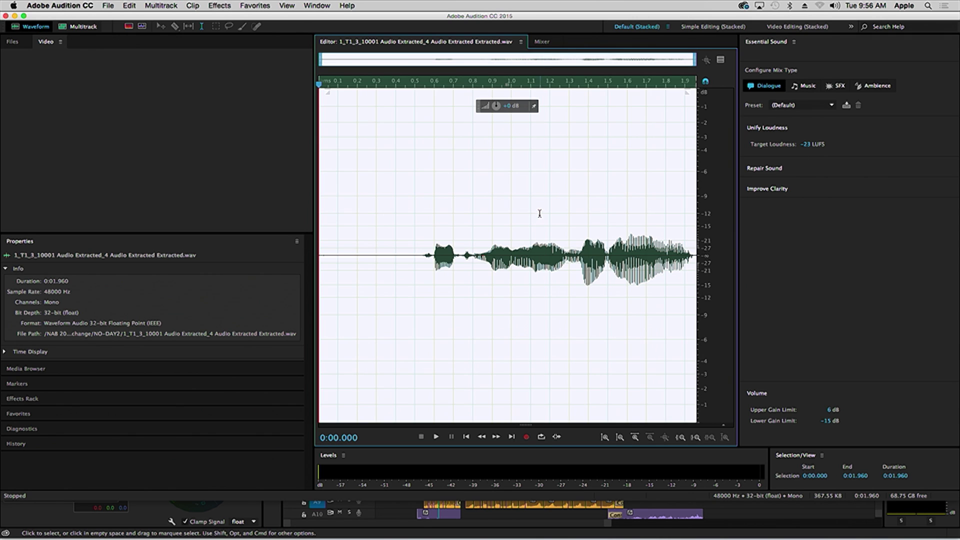
# Show the Files panel and open the Match Loudness panel
pyautogui.click(29, 43)
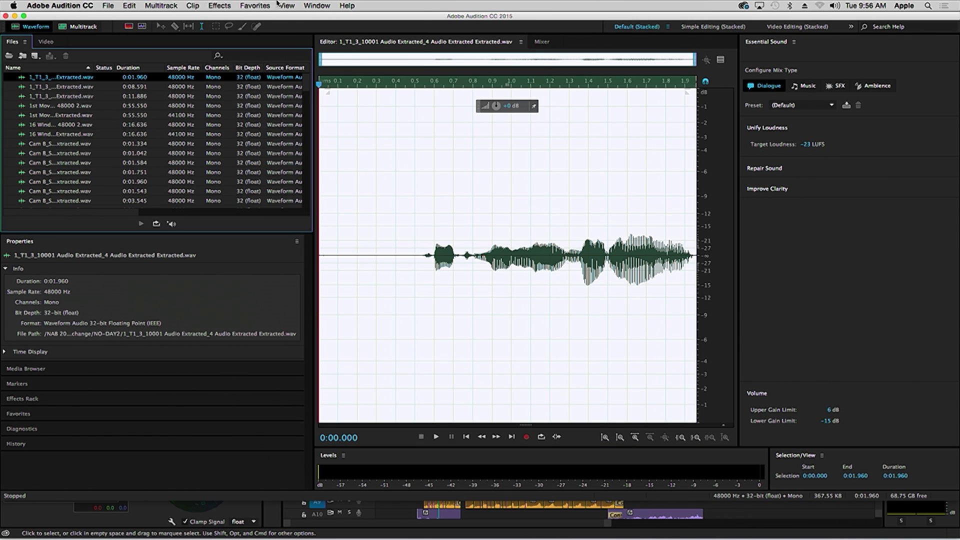
pyautogui.click(317, 6)
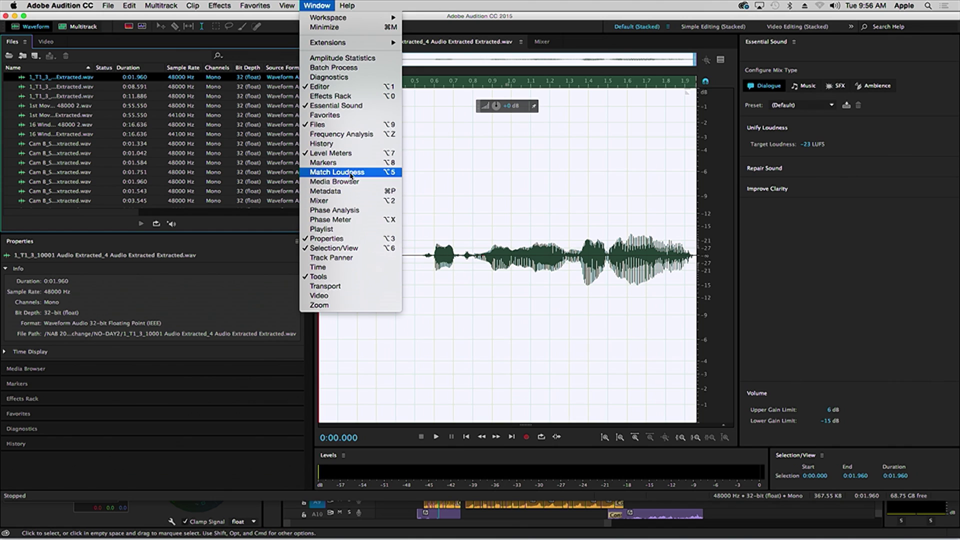
pyautogui.click(351, 173)
pyautogui.moveTo(29, 346); pyautogui.dragTo(155, 125)
pyautogui.rightClick(155, 125)
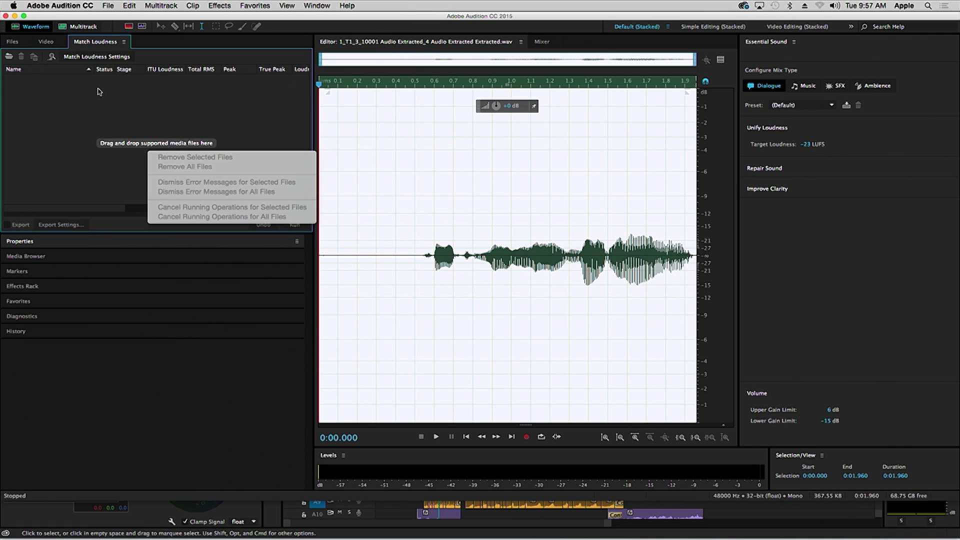
pyautogui.click(113, 93)
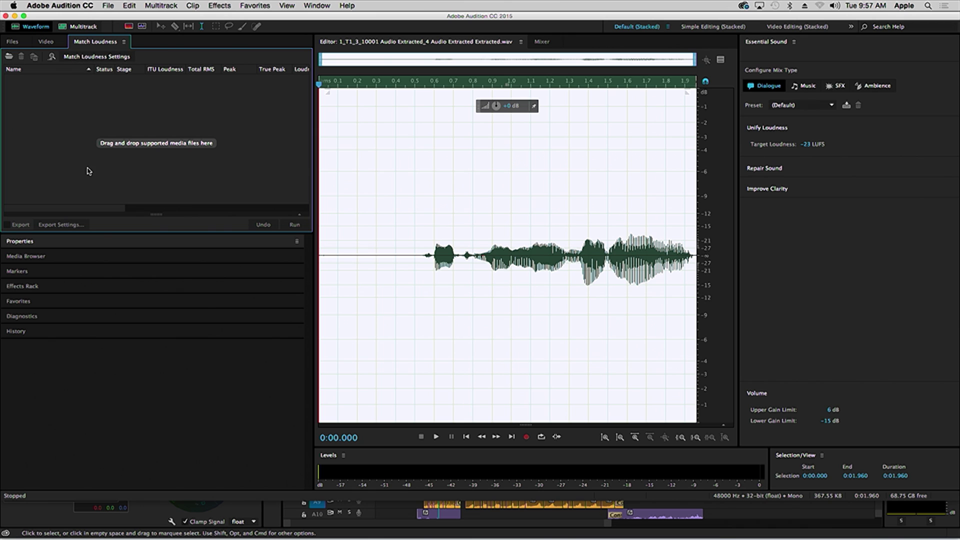
# Add the 0:01.960 1_T1_3 audio file to Match Loudness, widen the panel and inspect its loudness statistics at full size
pyautogui.doubleClick(124, 115)
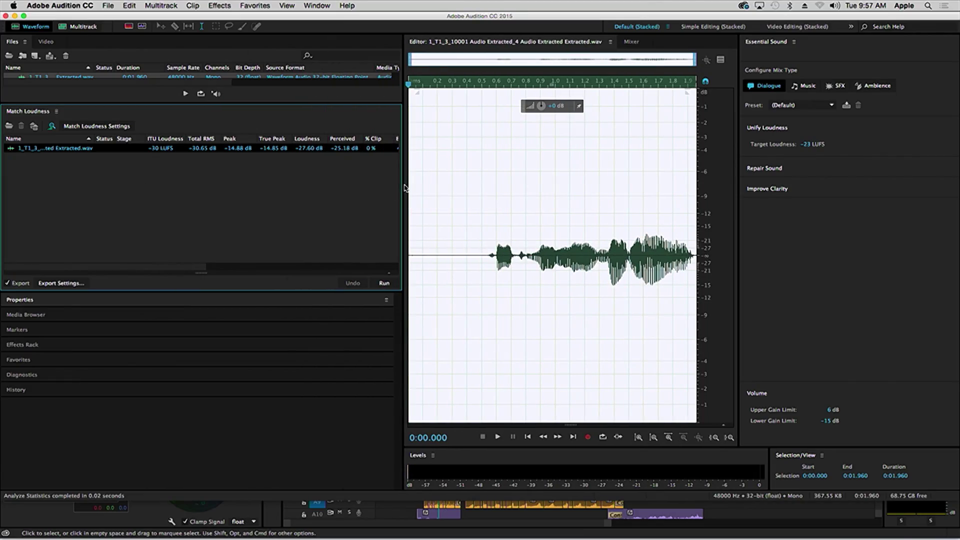
pyautogui.moveTo(402, 185); pyautogui.dragTo(492, 187)
pyautogui.press('`')
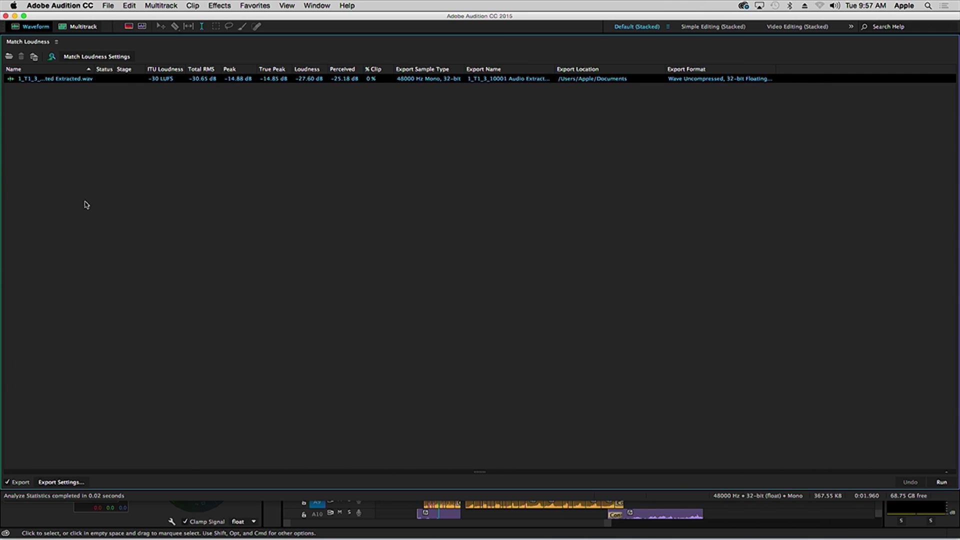
pyautogui.press('`')
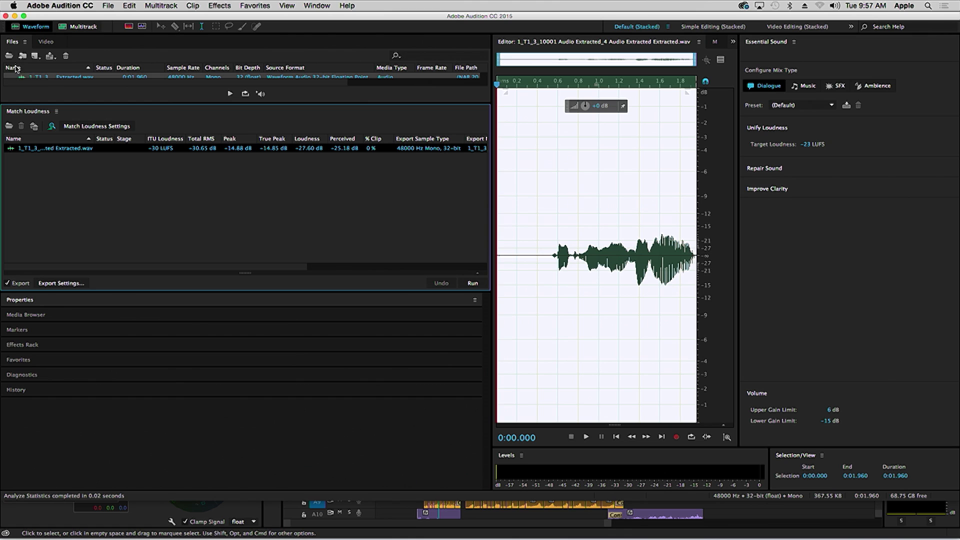
# Enlarge the file list, add the 0:11.886 1_T1_3 file to Match Loudness and turn off the loudness scan
pyautogui.moveTo(97, 103); pyautogui.dragTo(89, 166)
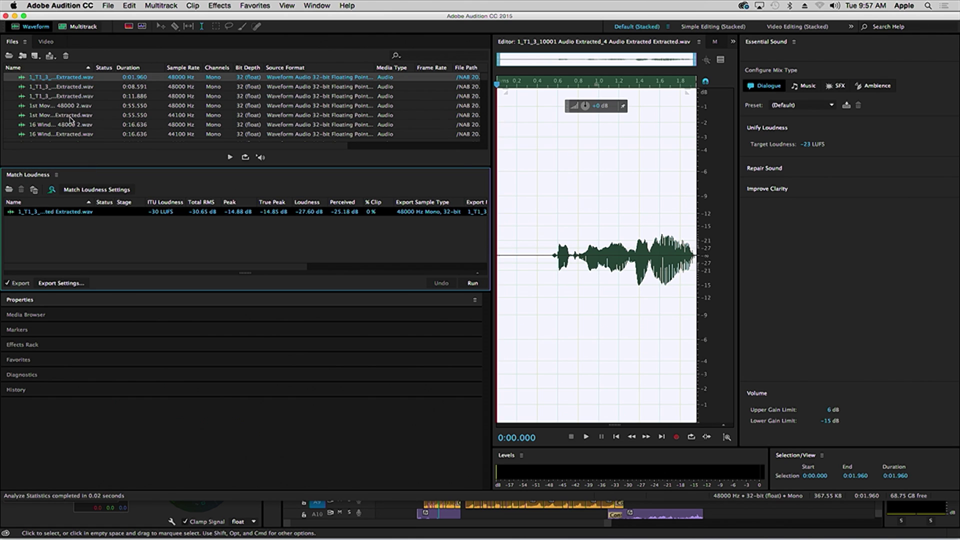
pyautogui.moveTo(66, 99); pyautogui.dragTo(75, 235)
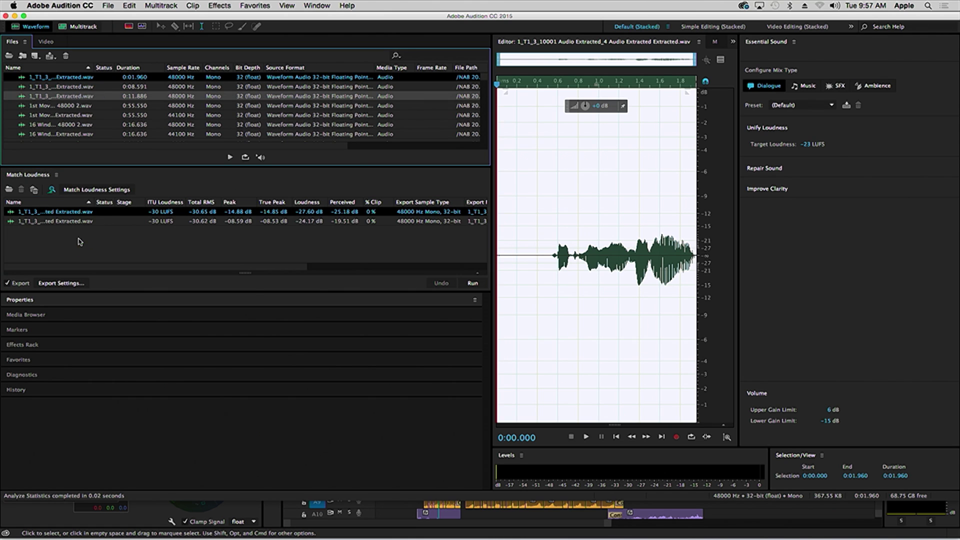
pyautogui.click(52, 191)
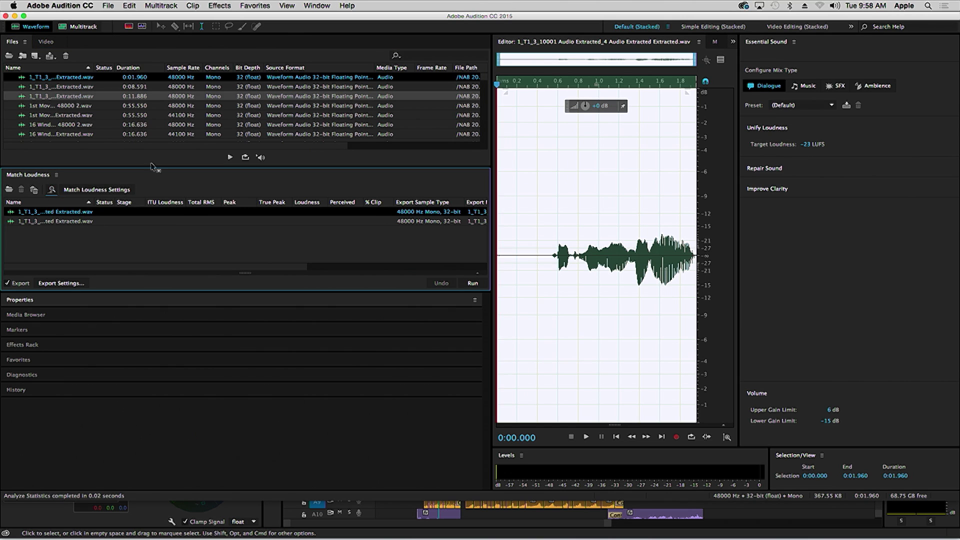
# Return to the NO-DAY2.xml multitrack session and open its Export with Adobe Media Encoder settings
pyautogui.press('0')
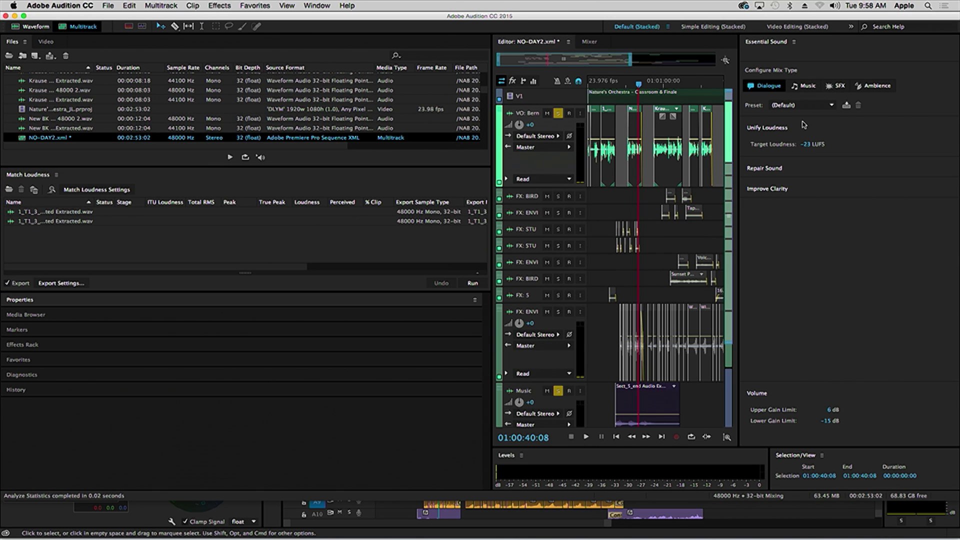
pyautogui.click(109, 6)
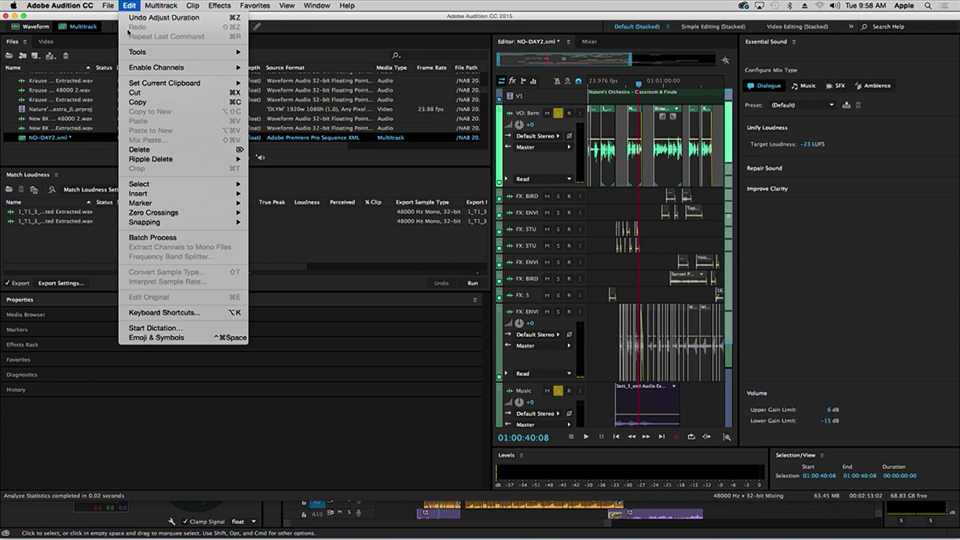
pyautogui.click(129, 5)
pyautogui.click(129, 5)
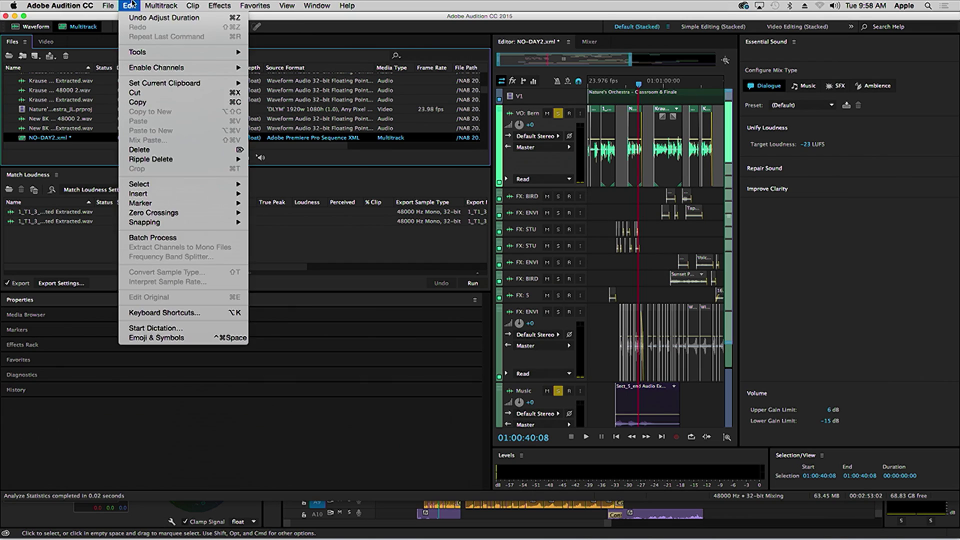
pyautogui.moveTo(161, 6)
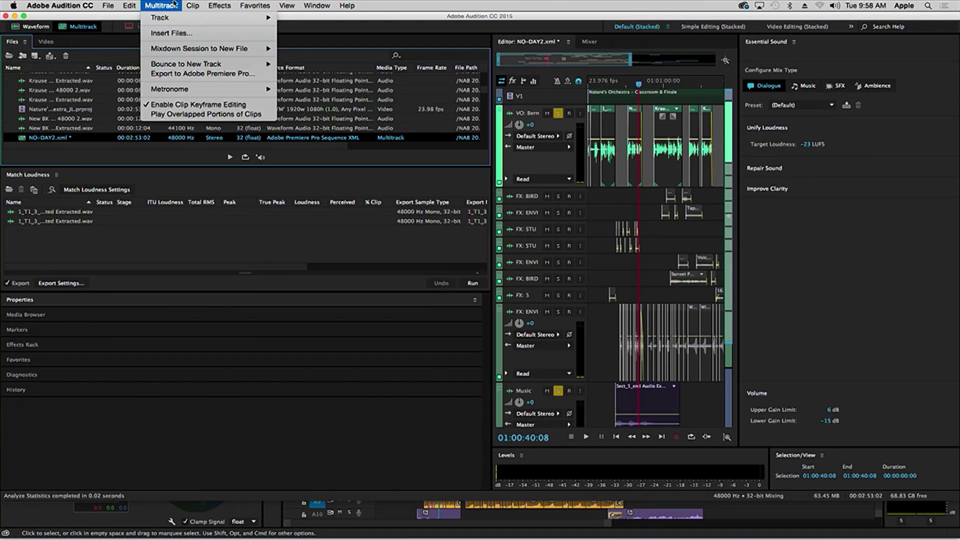
pyautogui.moveTo(112, 6)
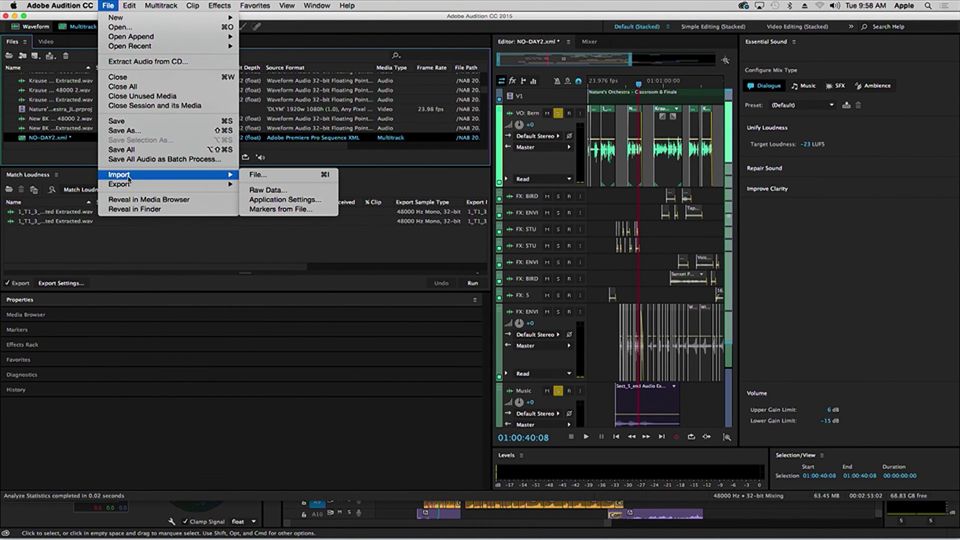
pyautogui.moveTo(132, 185)
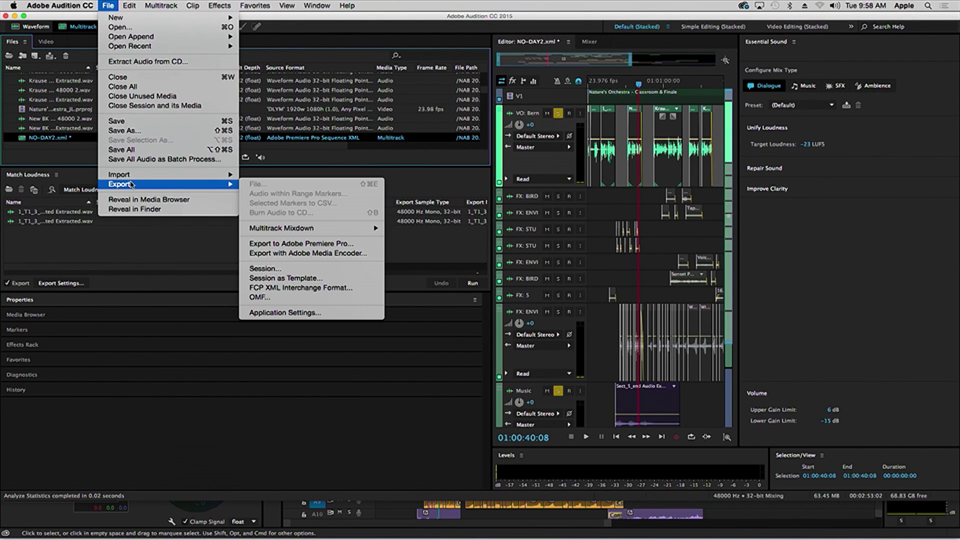
pyautogui.click(356, 253)
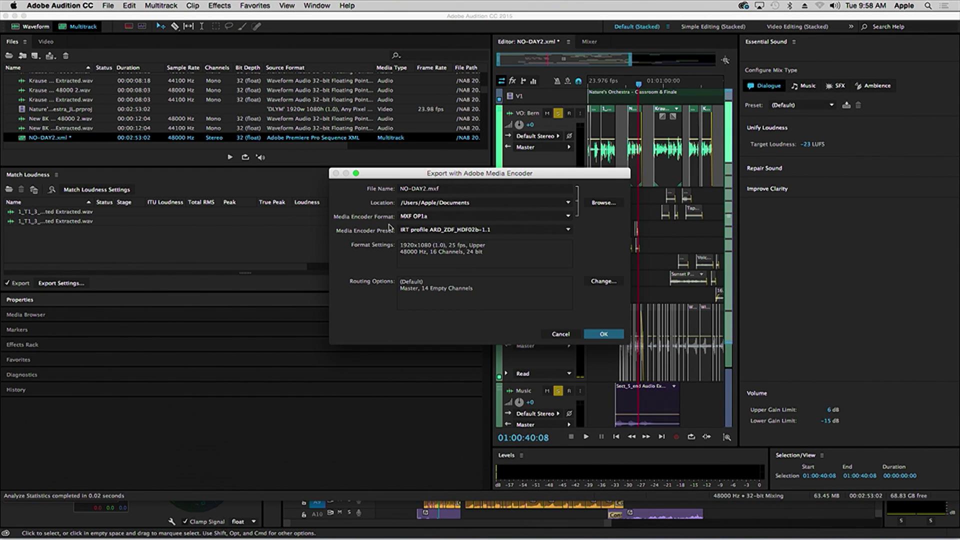
# Keep MXF OP1a as the Media Encoder format and open the export's routing options
pyautogui.click(462, 216)
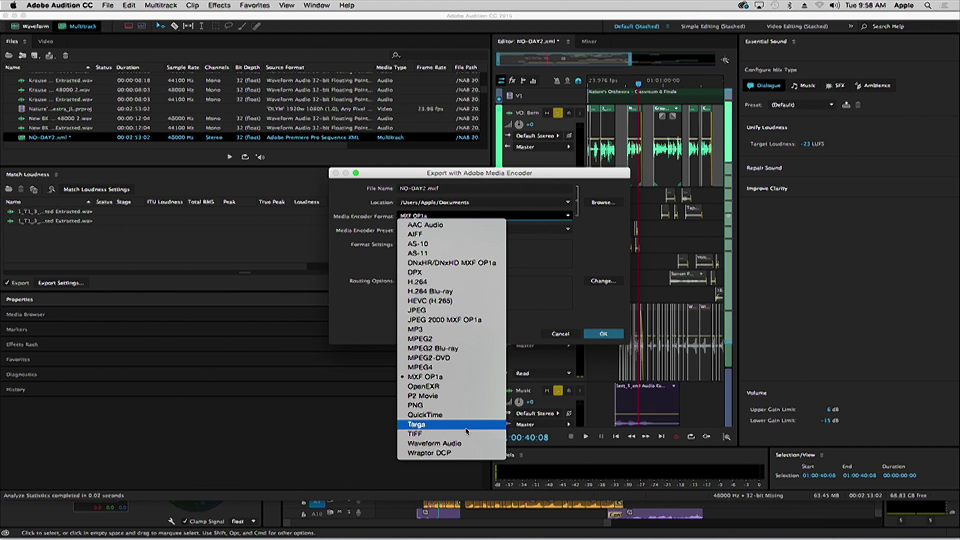
pyautogui.click(450, 377)
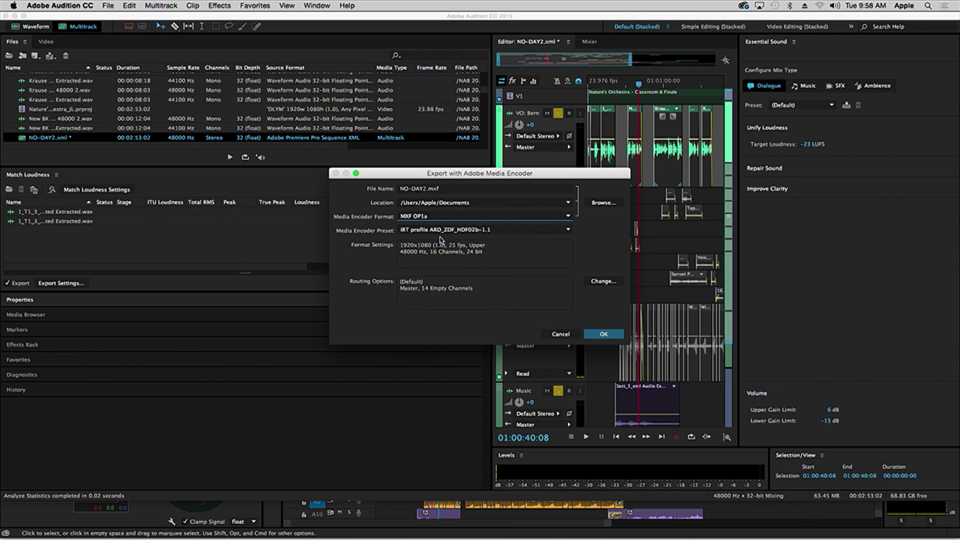
pyautogui.click(603, 282)
pyautogui.moveTo(526, 168); pyautogui.dragTo(479, 101)
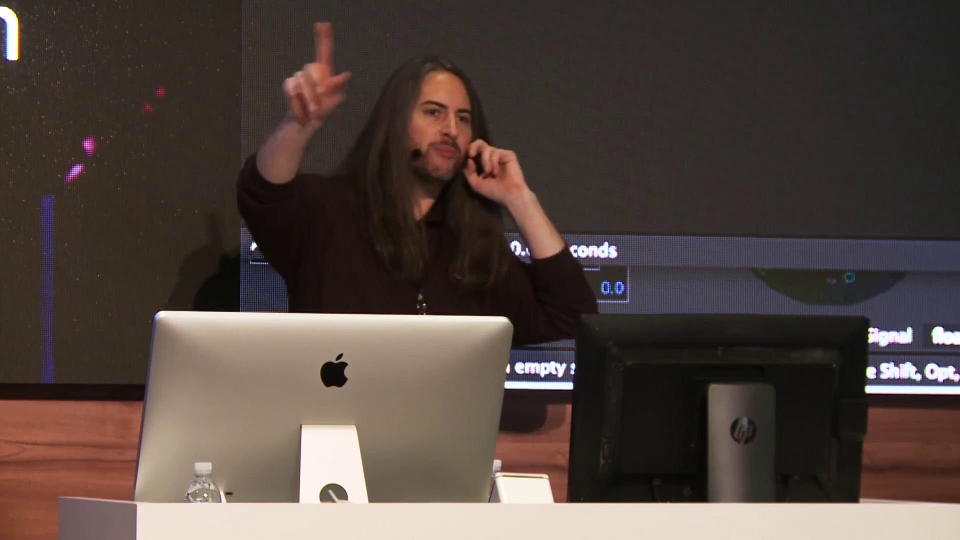